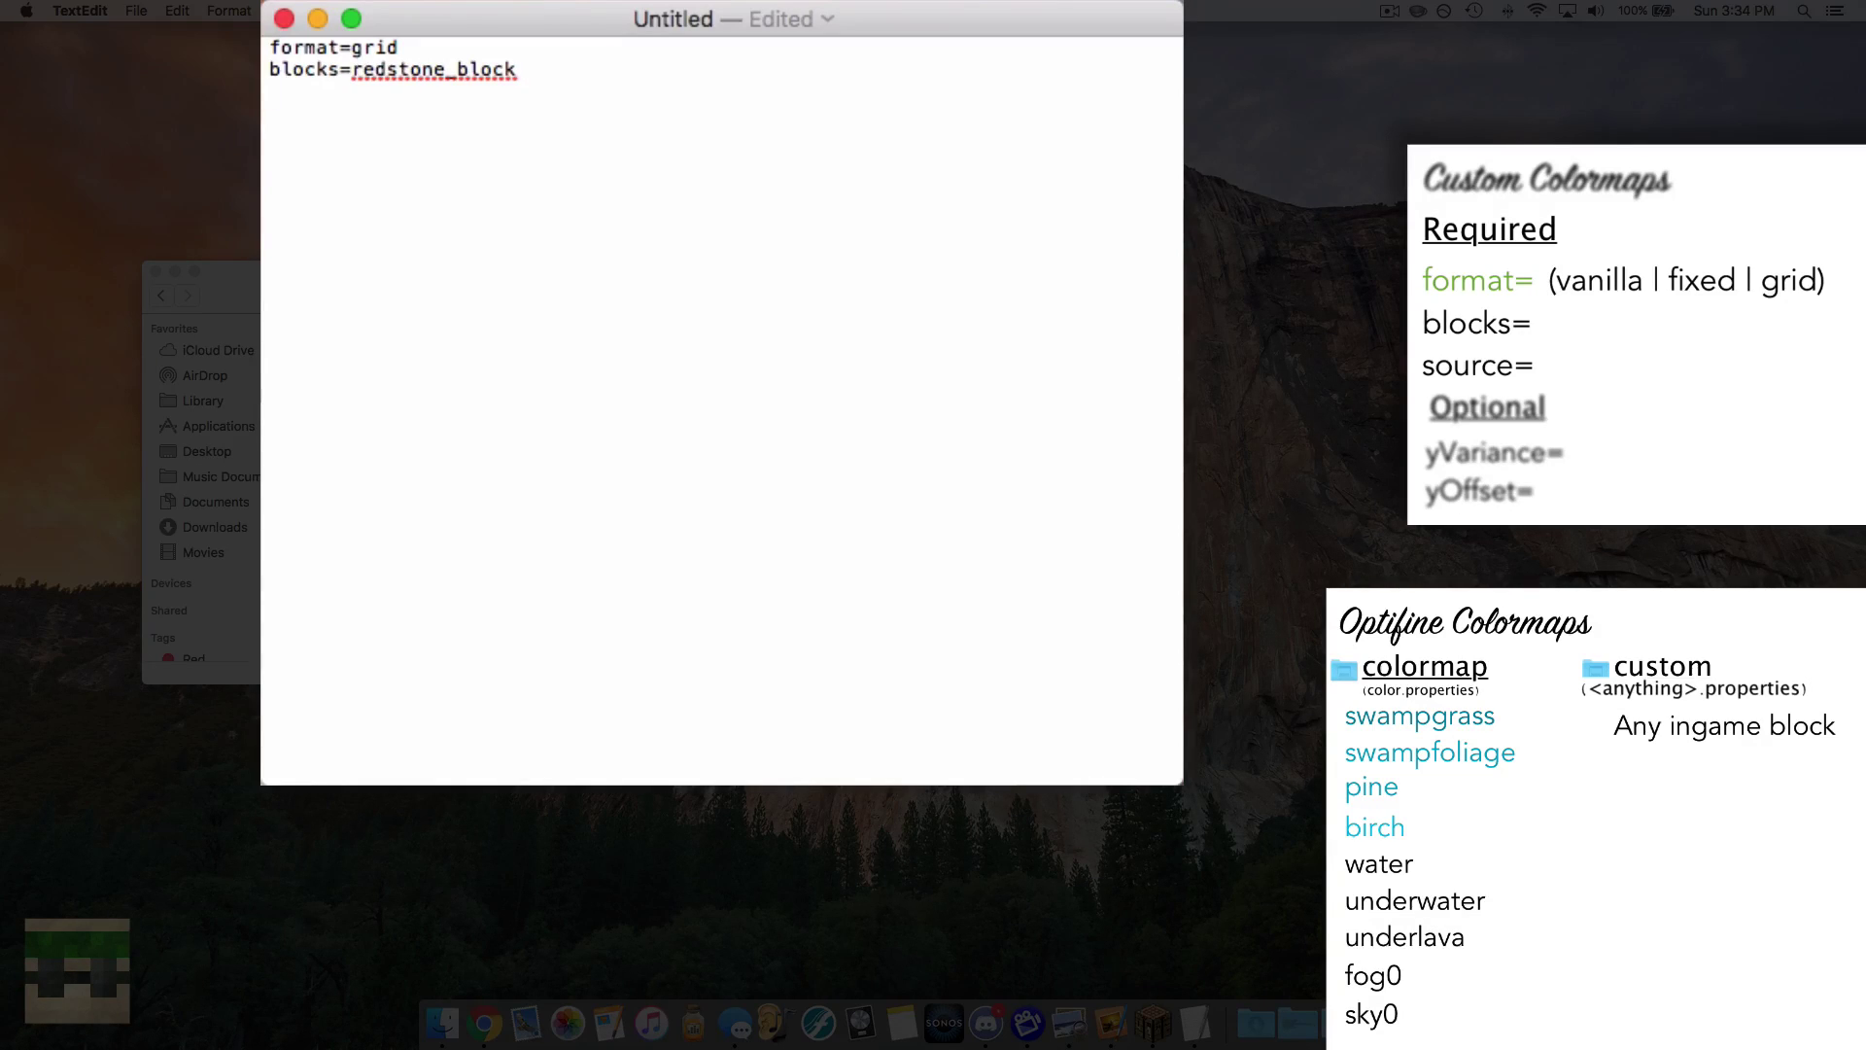
- Add a third line reading source=./redstoneblock.png to the document
key("BackSpace")
key("BackSpace")
key("BackSpace")
type("ource=./")
type("redstoneblock")
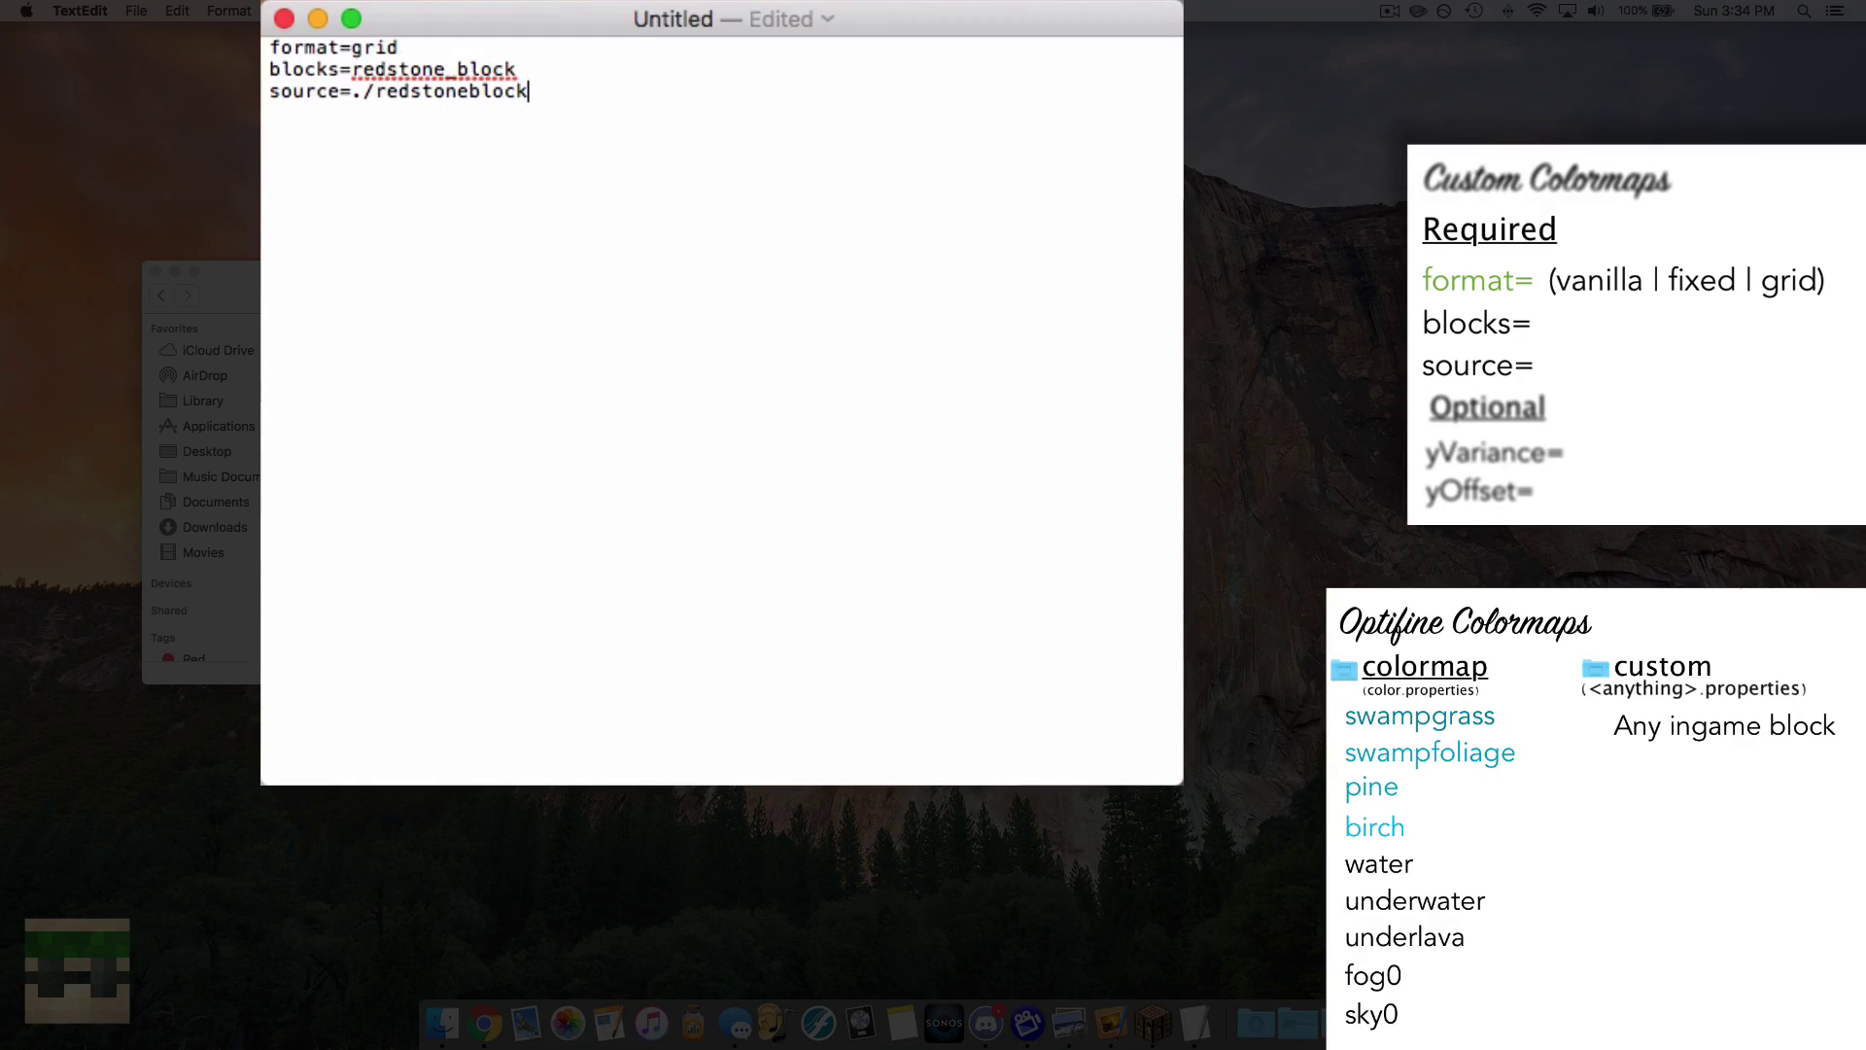
type(".png")
- Save the file to the Desktop as redstone.properties using Western (Windows Latin 1) encoding
key("super+s")
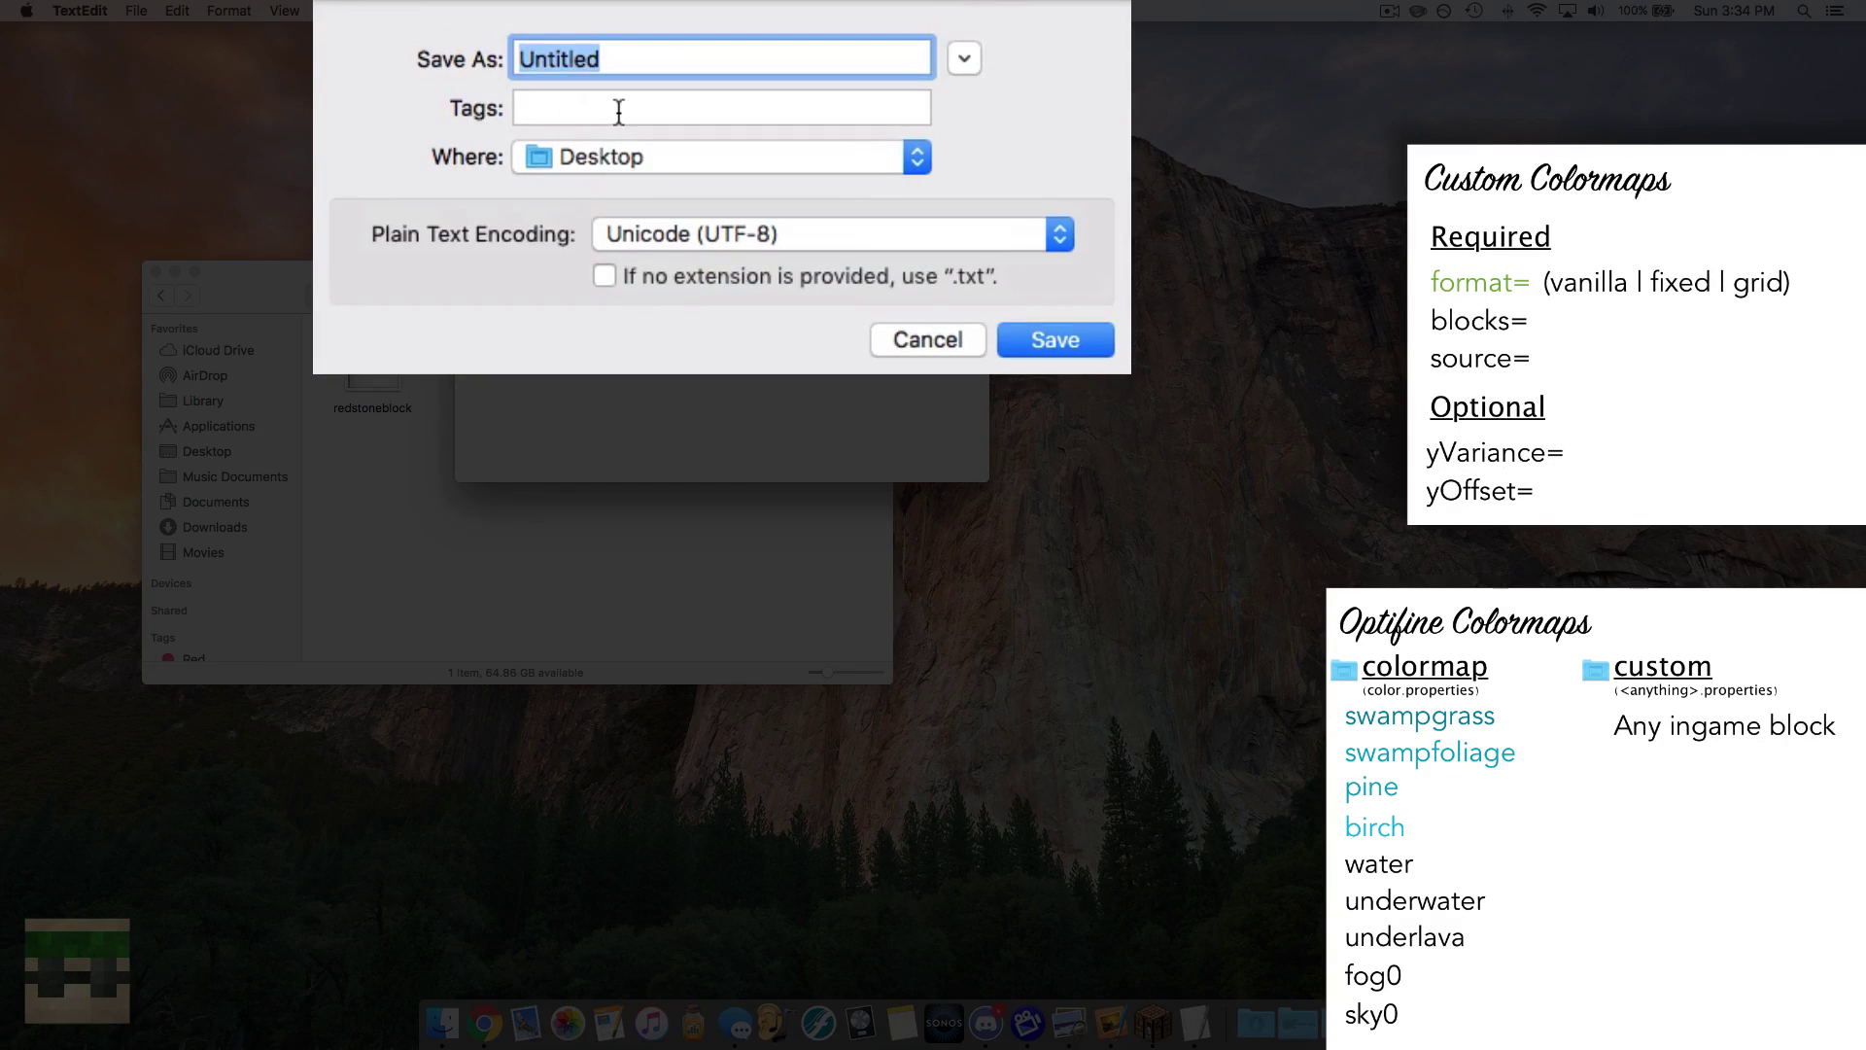
key("BackSpace")
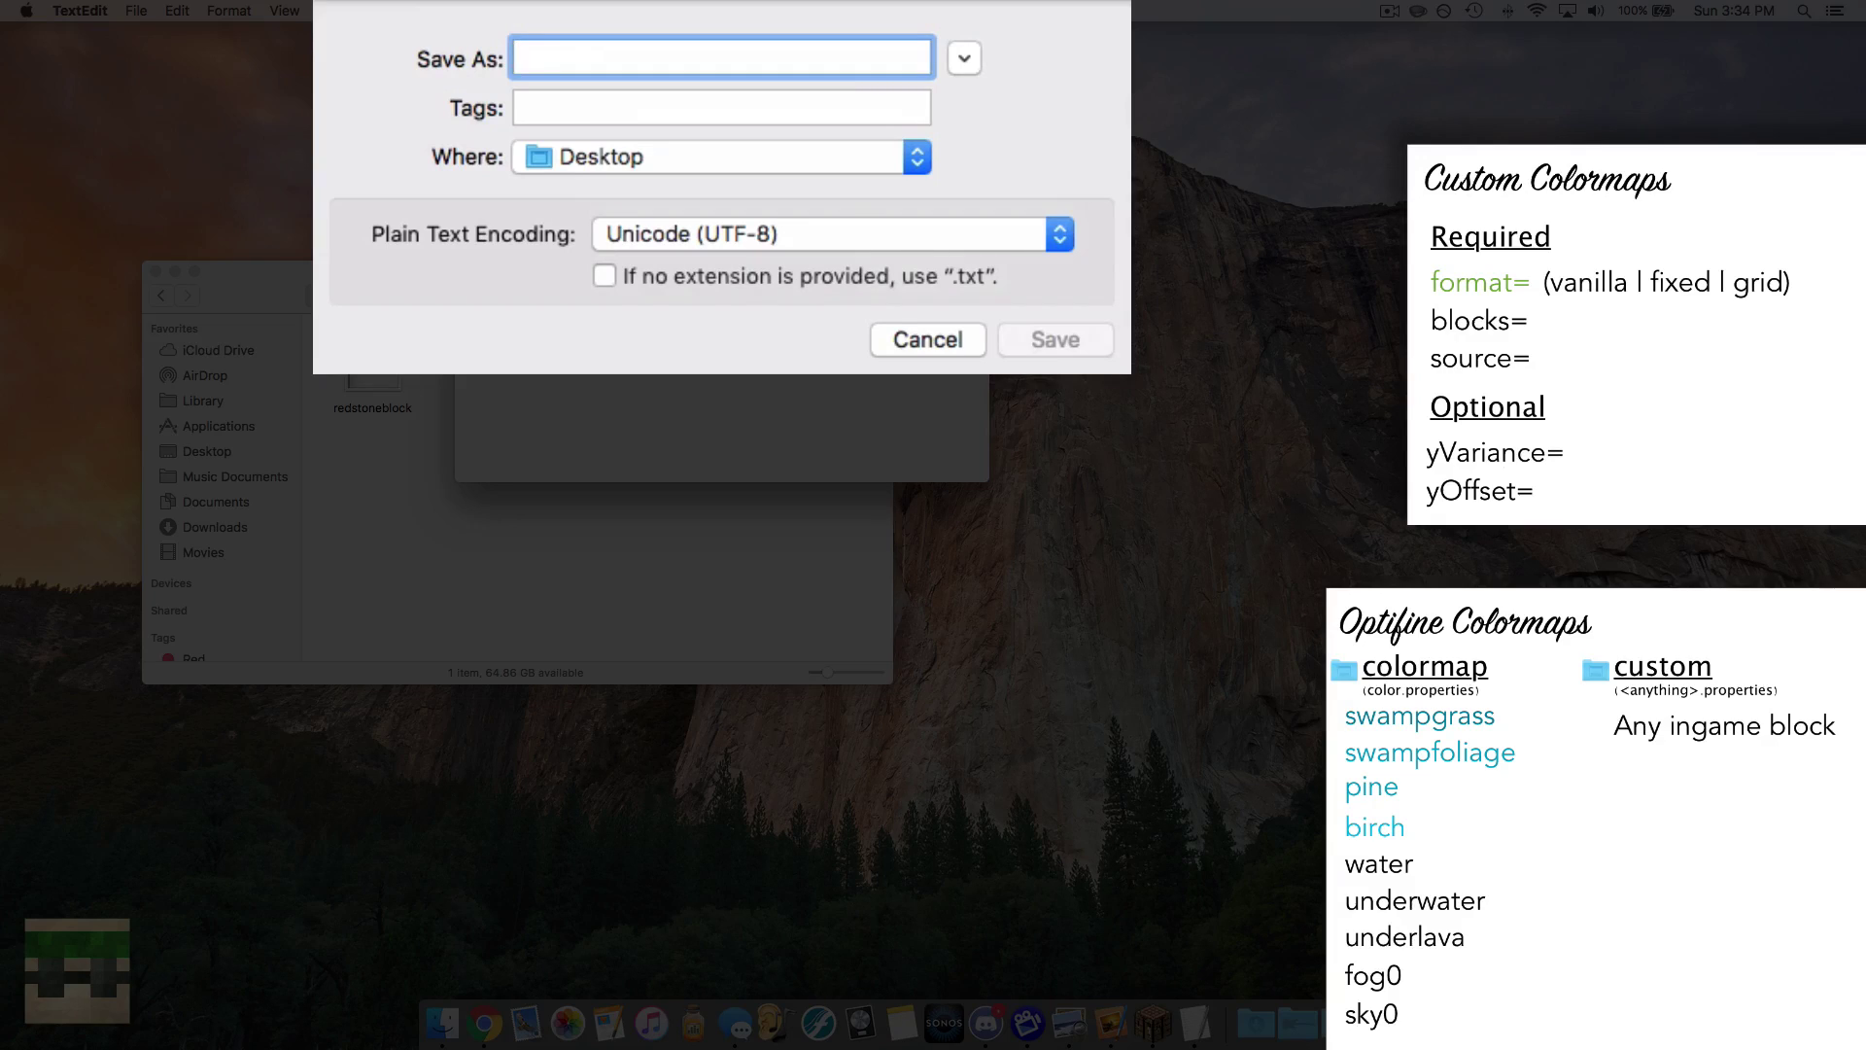
type("redstone")
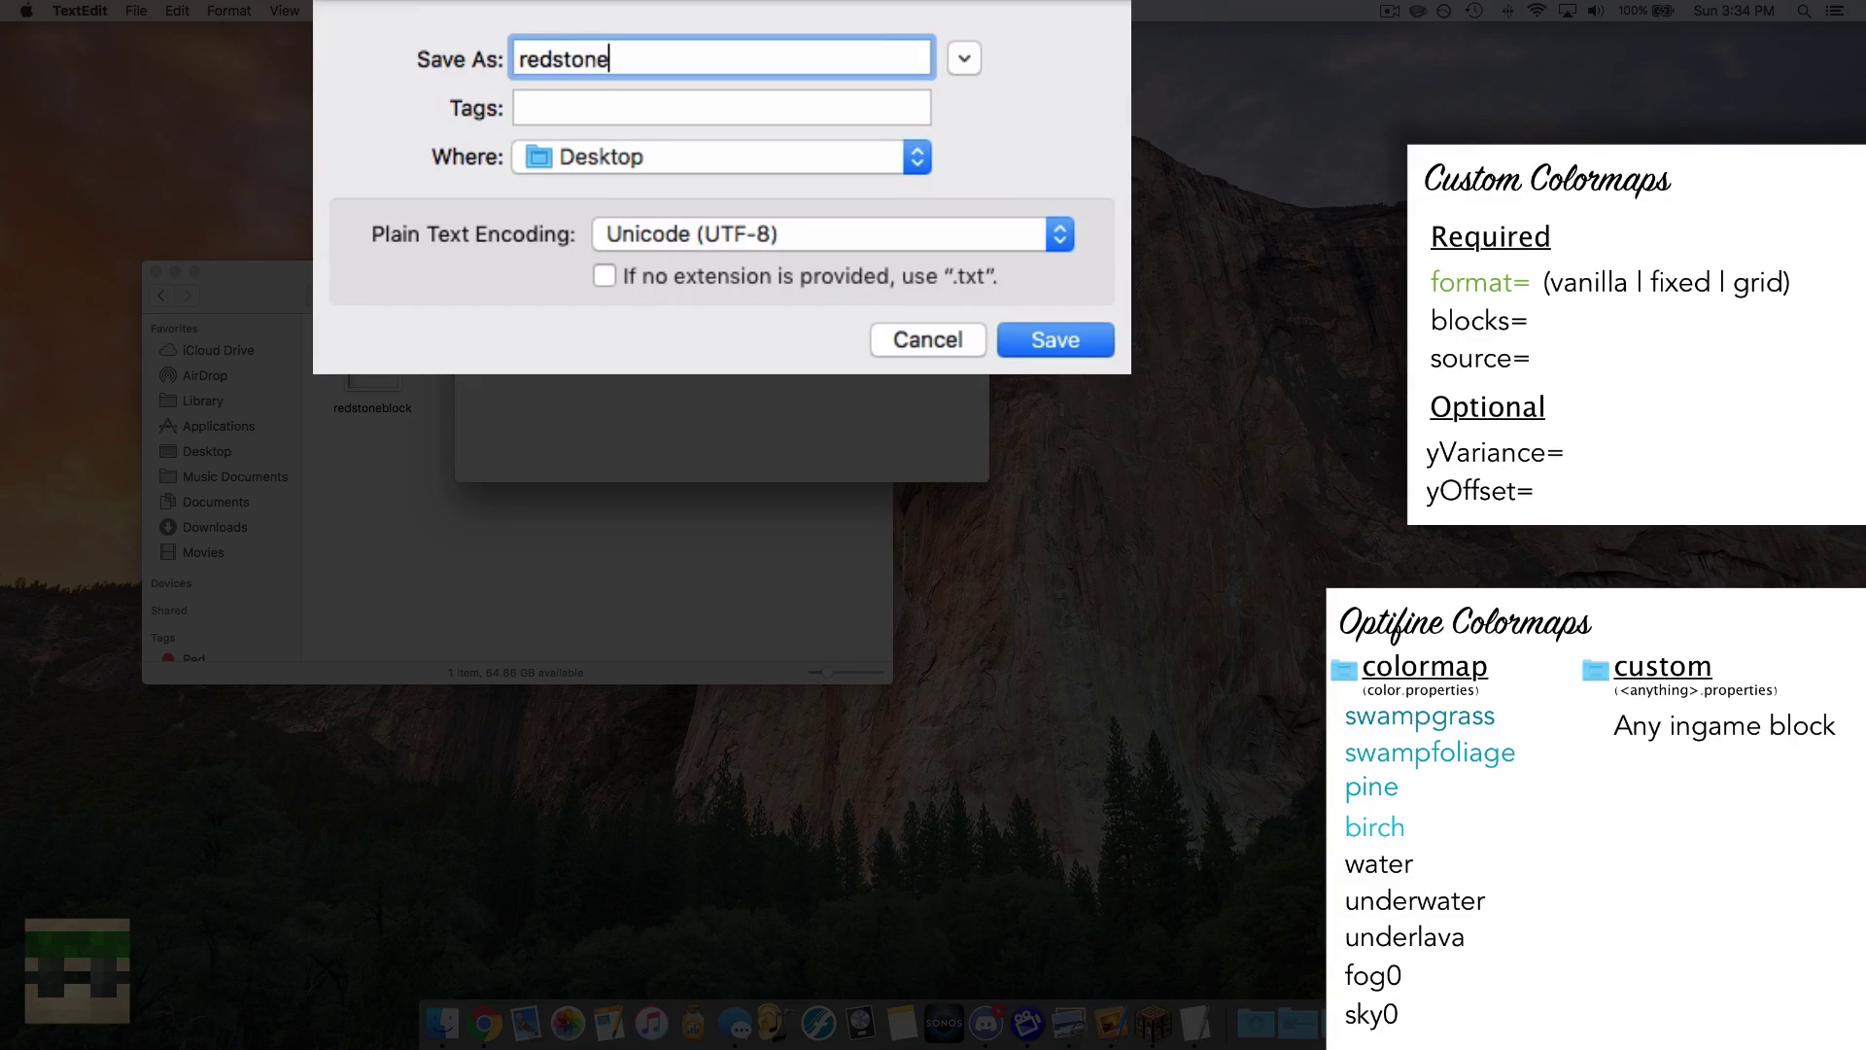
type(".properties")
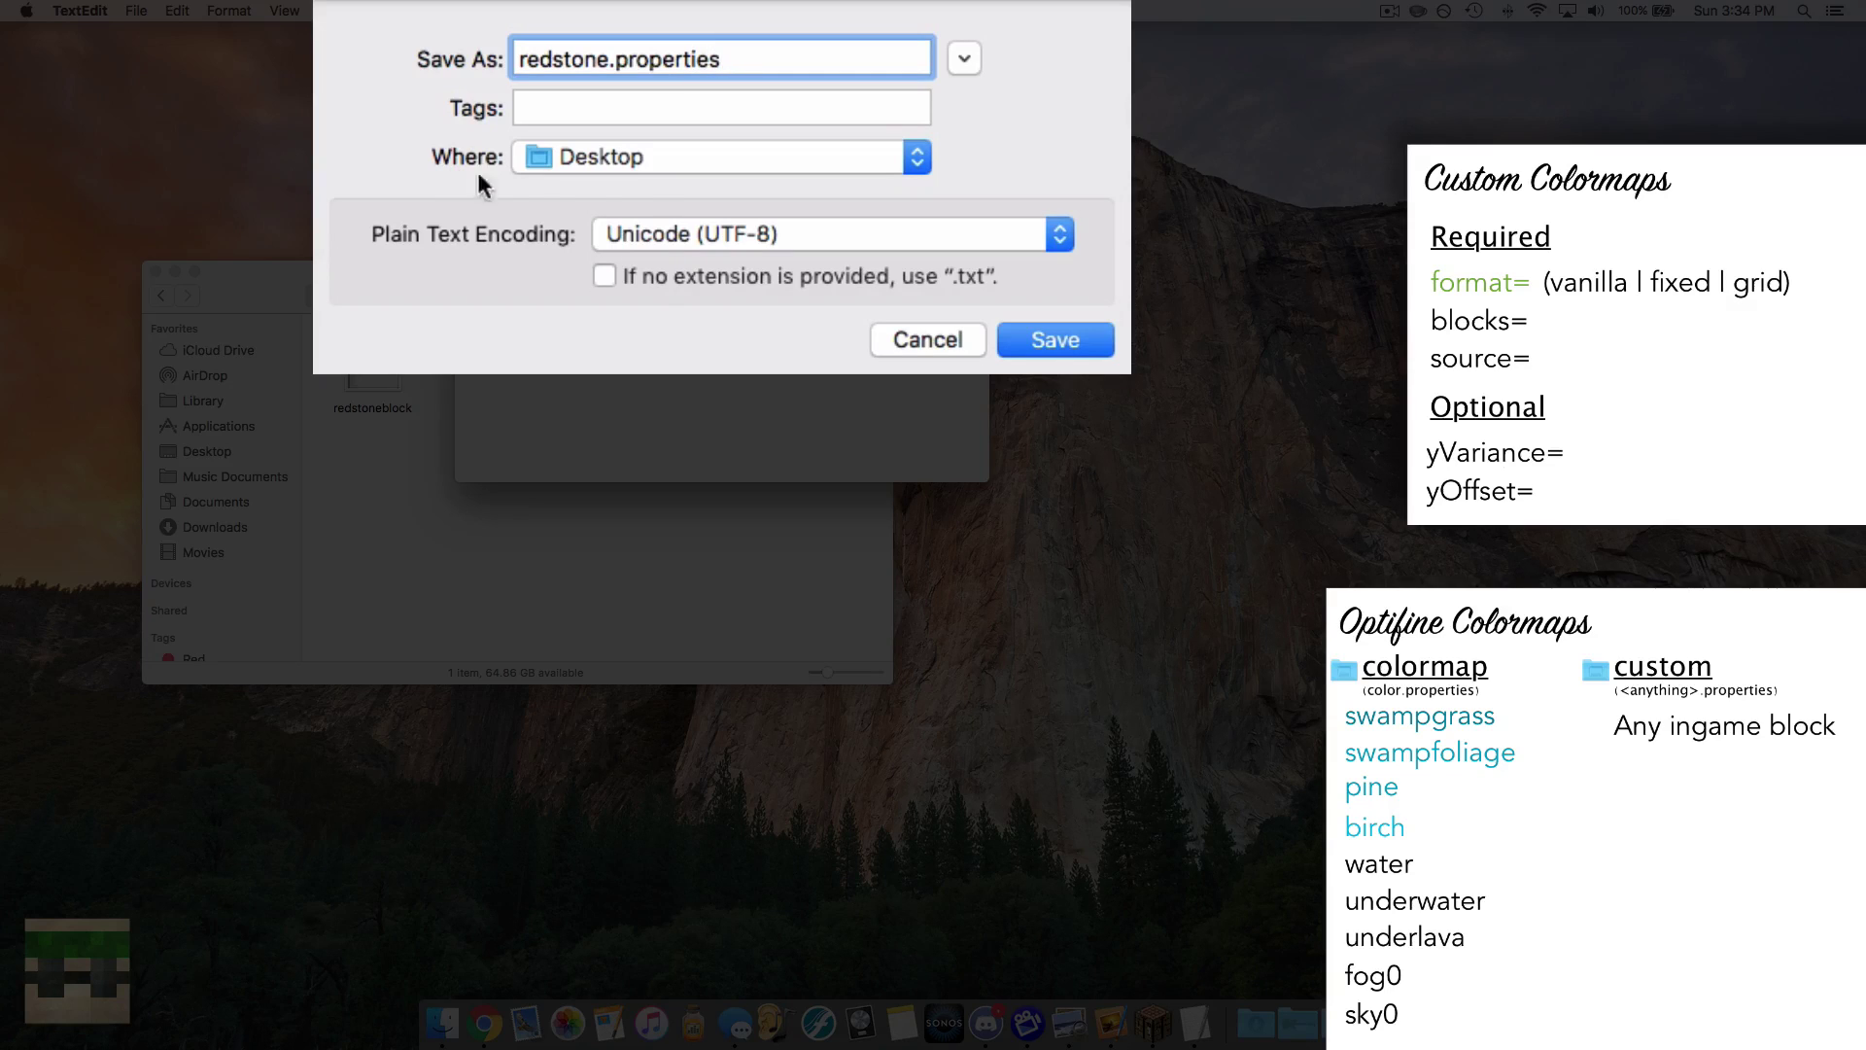
left_click(682, 233)
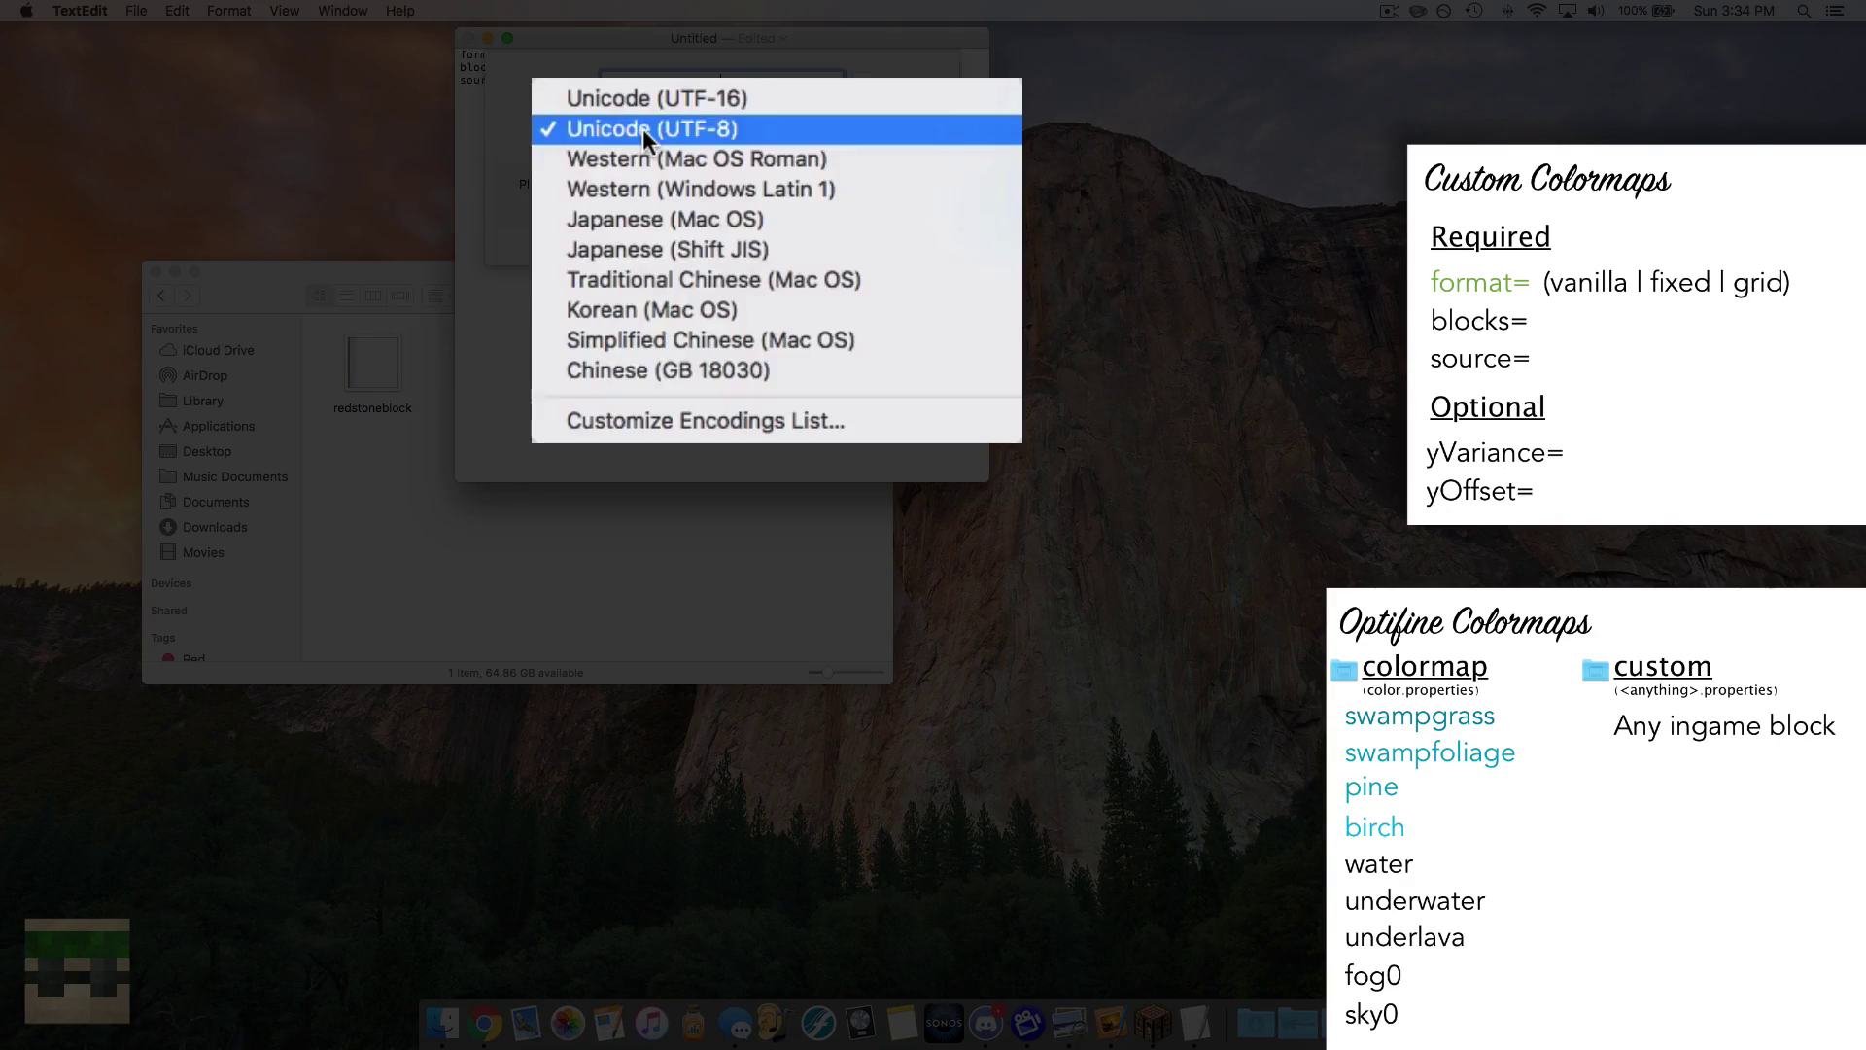
left_click(649, 190)
left_click(1103, 341)
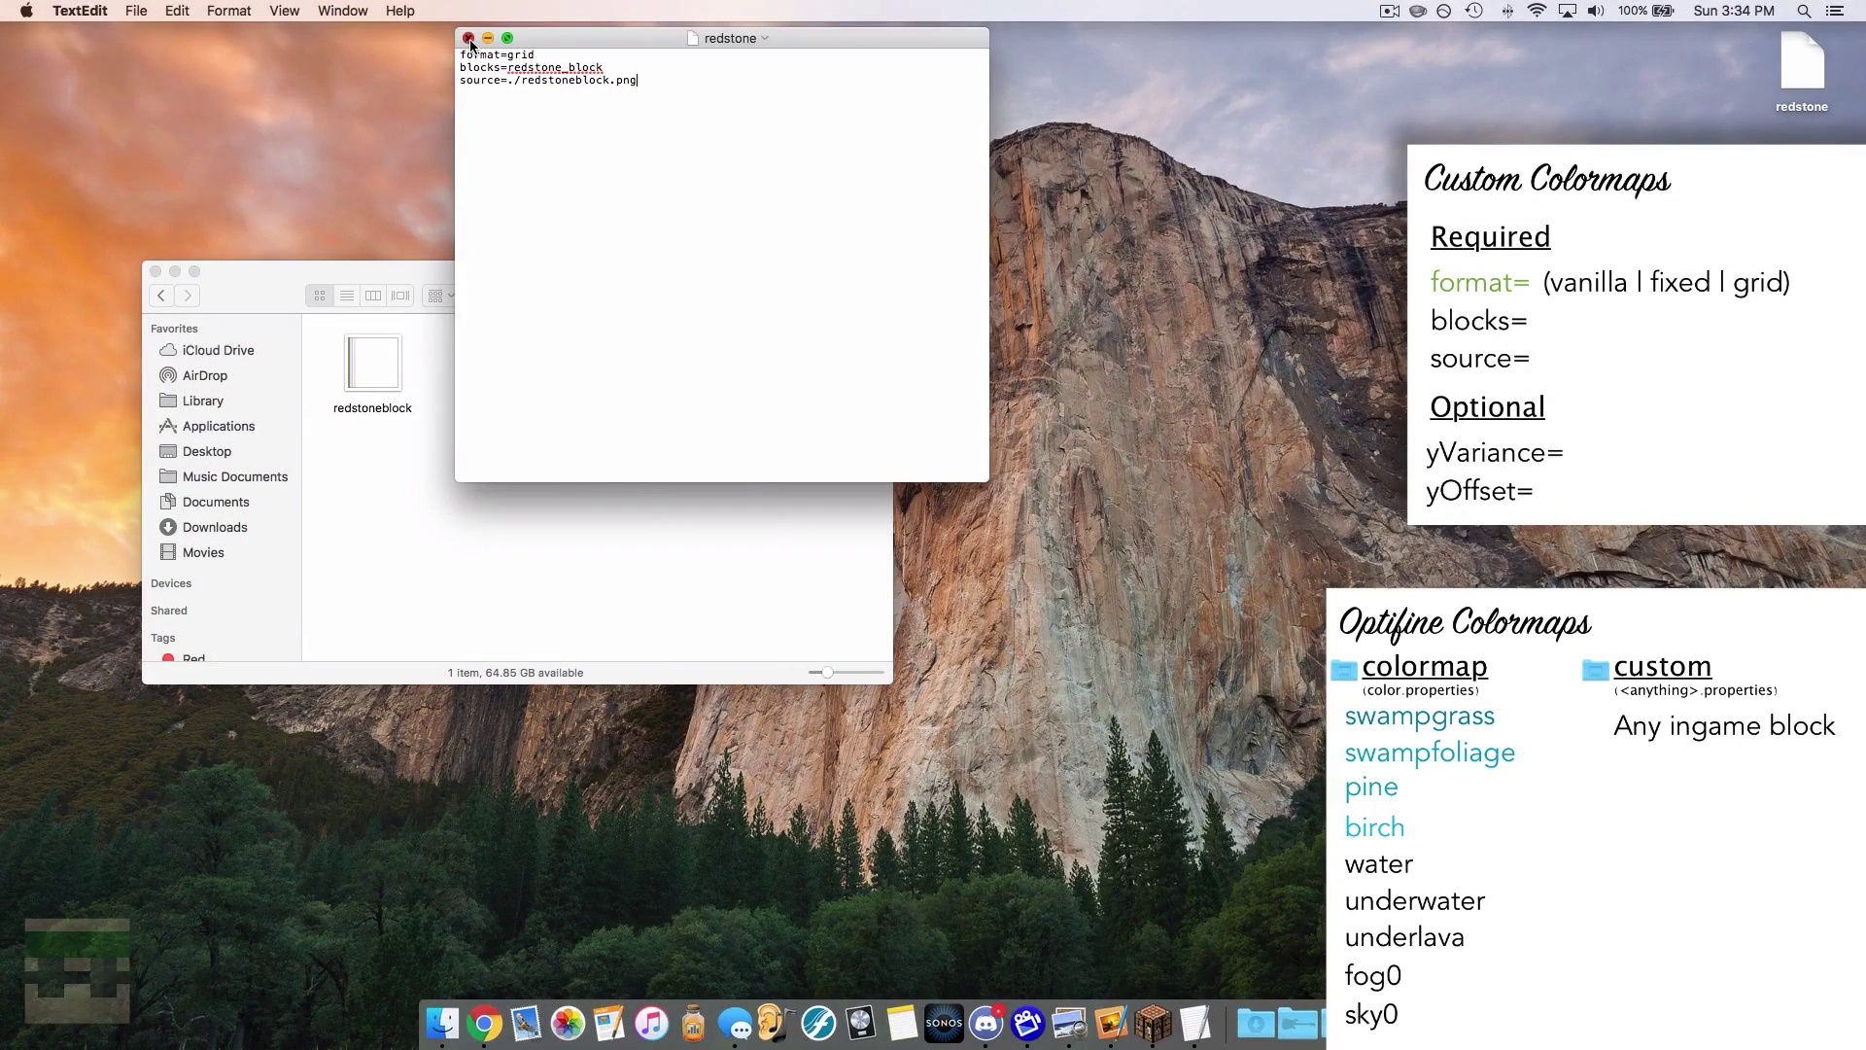
- Close TextEdit and drag the redstone file from the Desktop into the custom folder
left_click(424, 13)
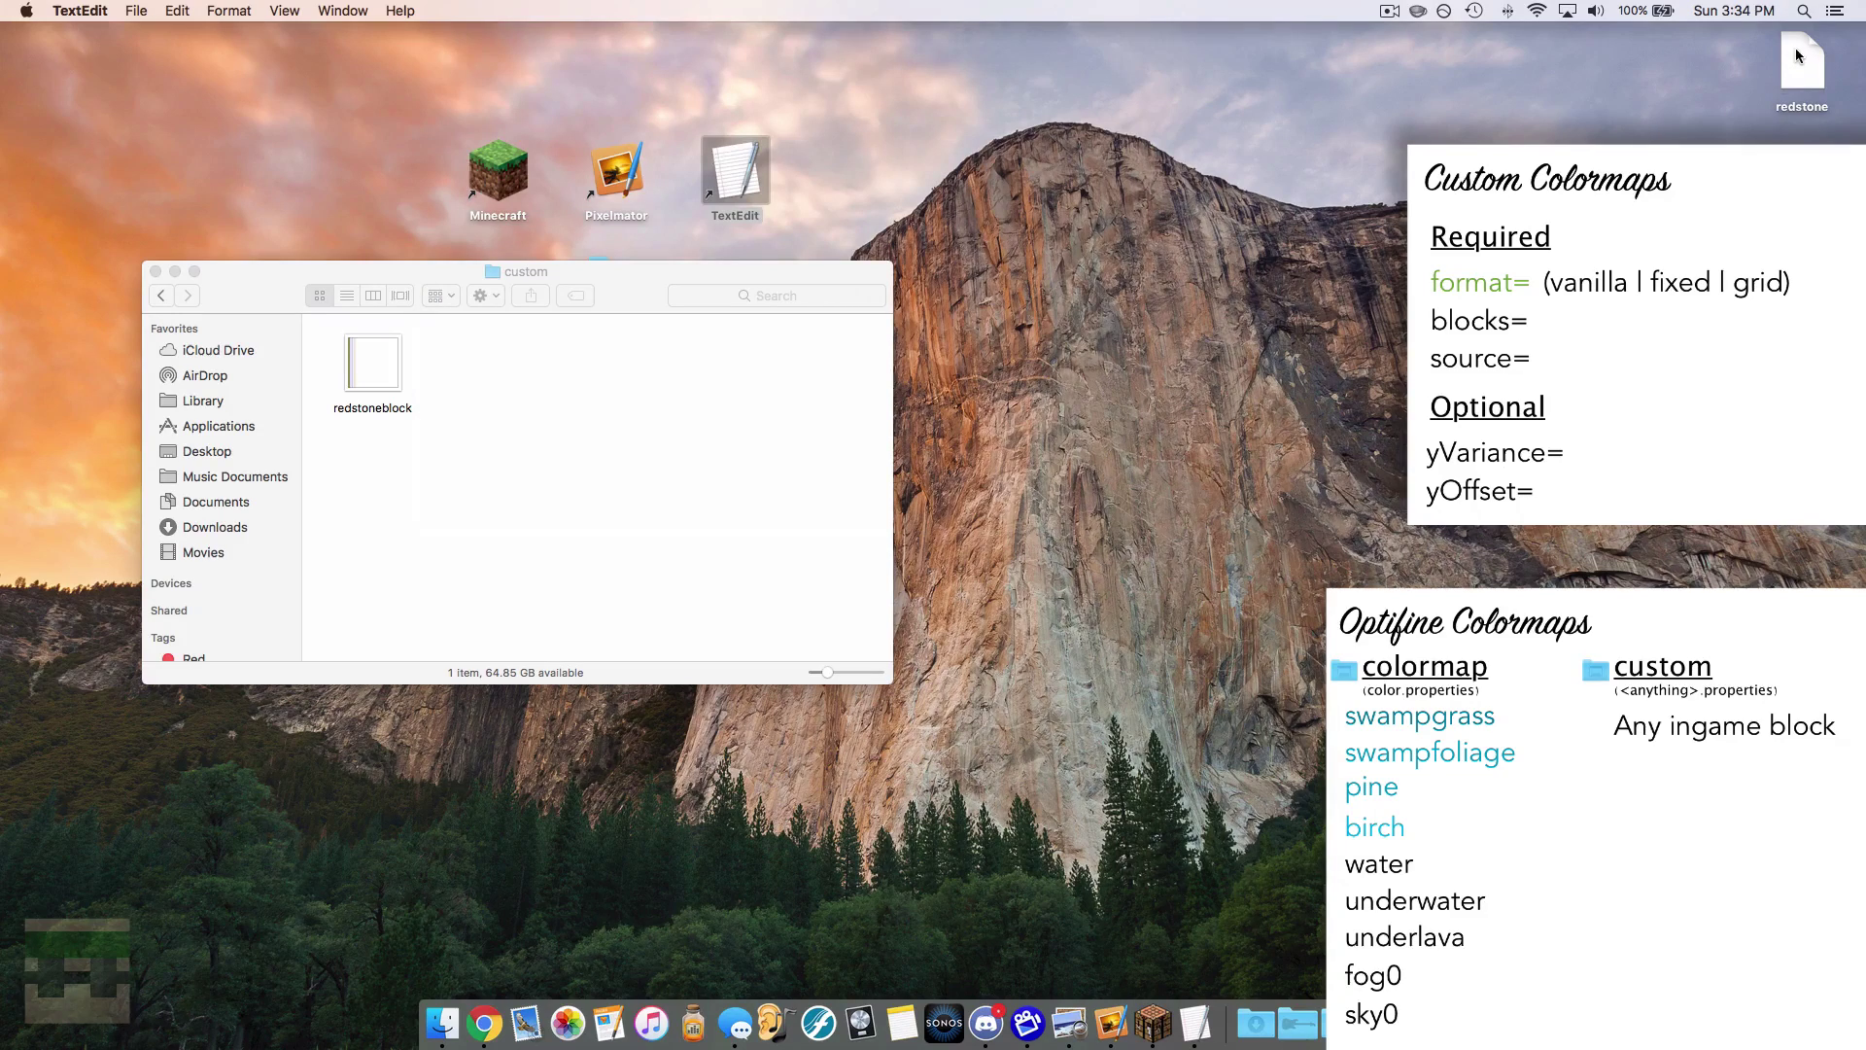
left_click_drag(1800, 70, 467, 377)
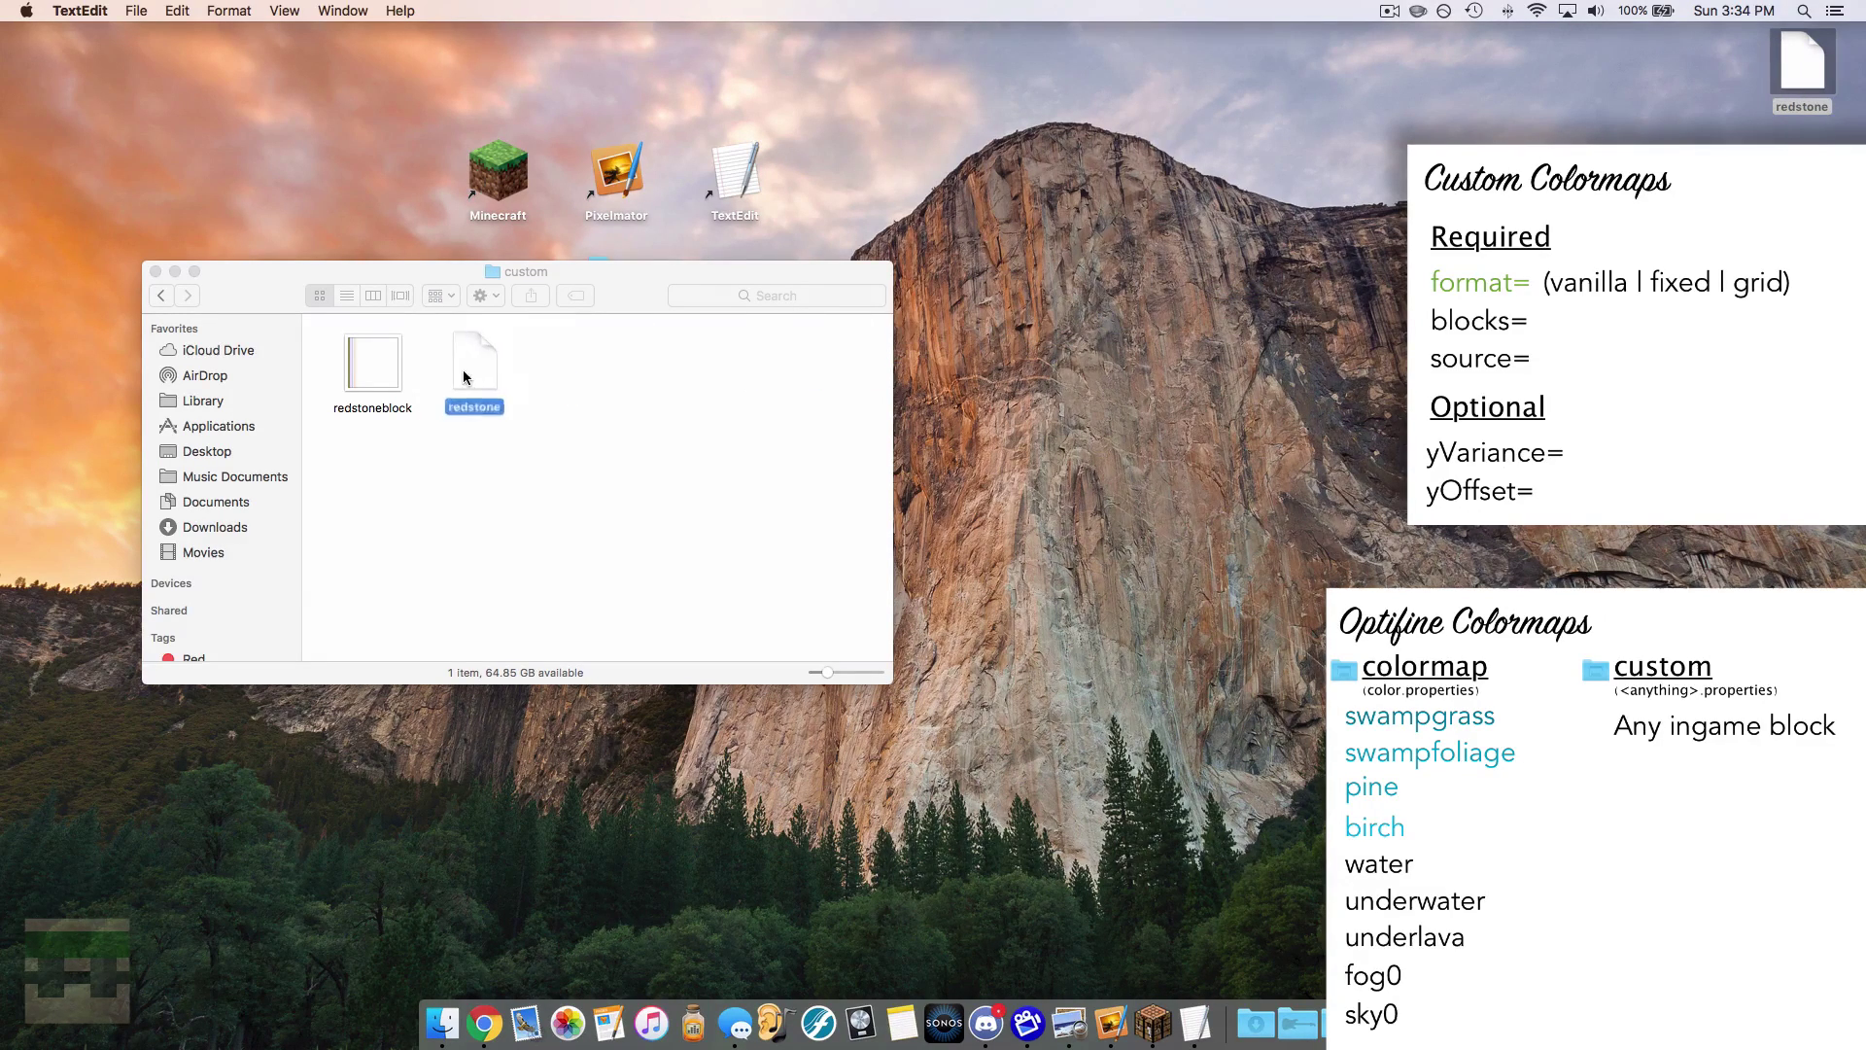
left_click(511, 377)
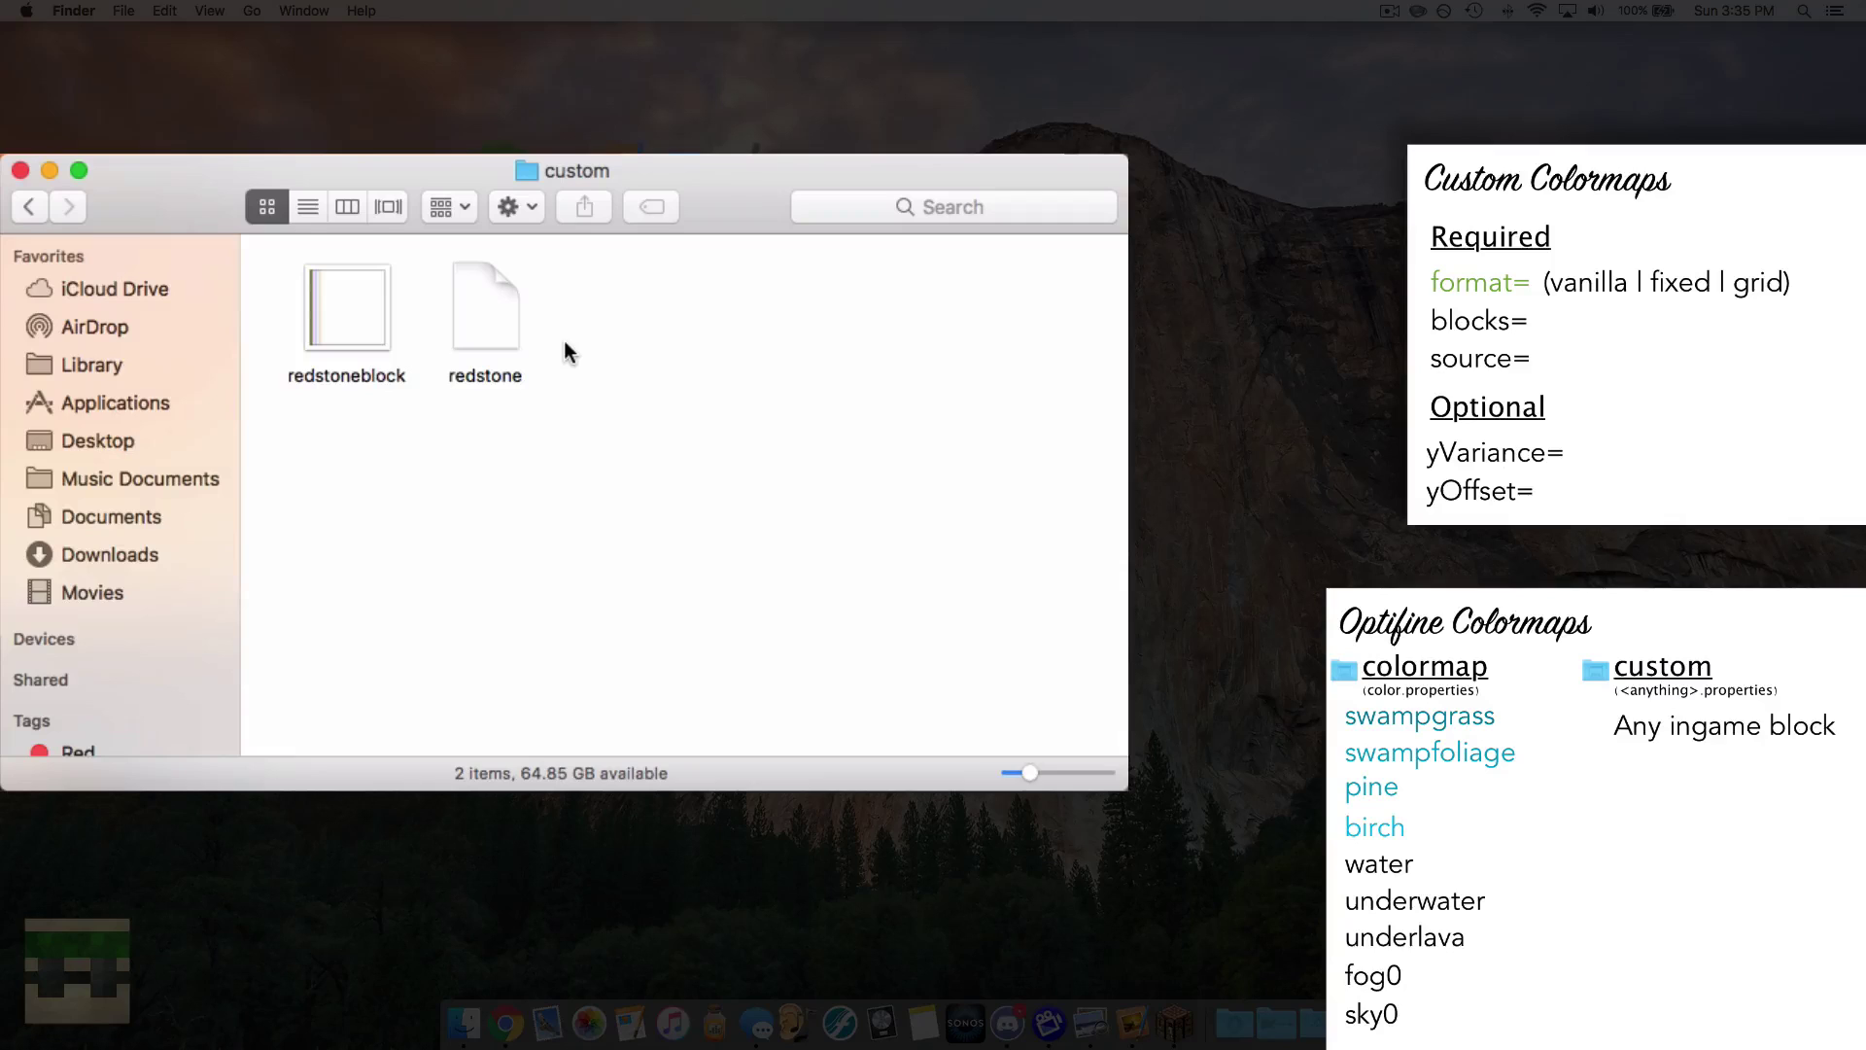
- Browse mcpatcher > colormap > custom to confirm redstone sits beside redstoneblock
left_click(27, 207)
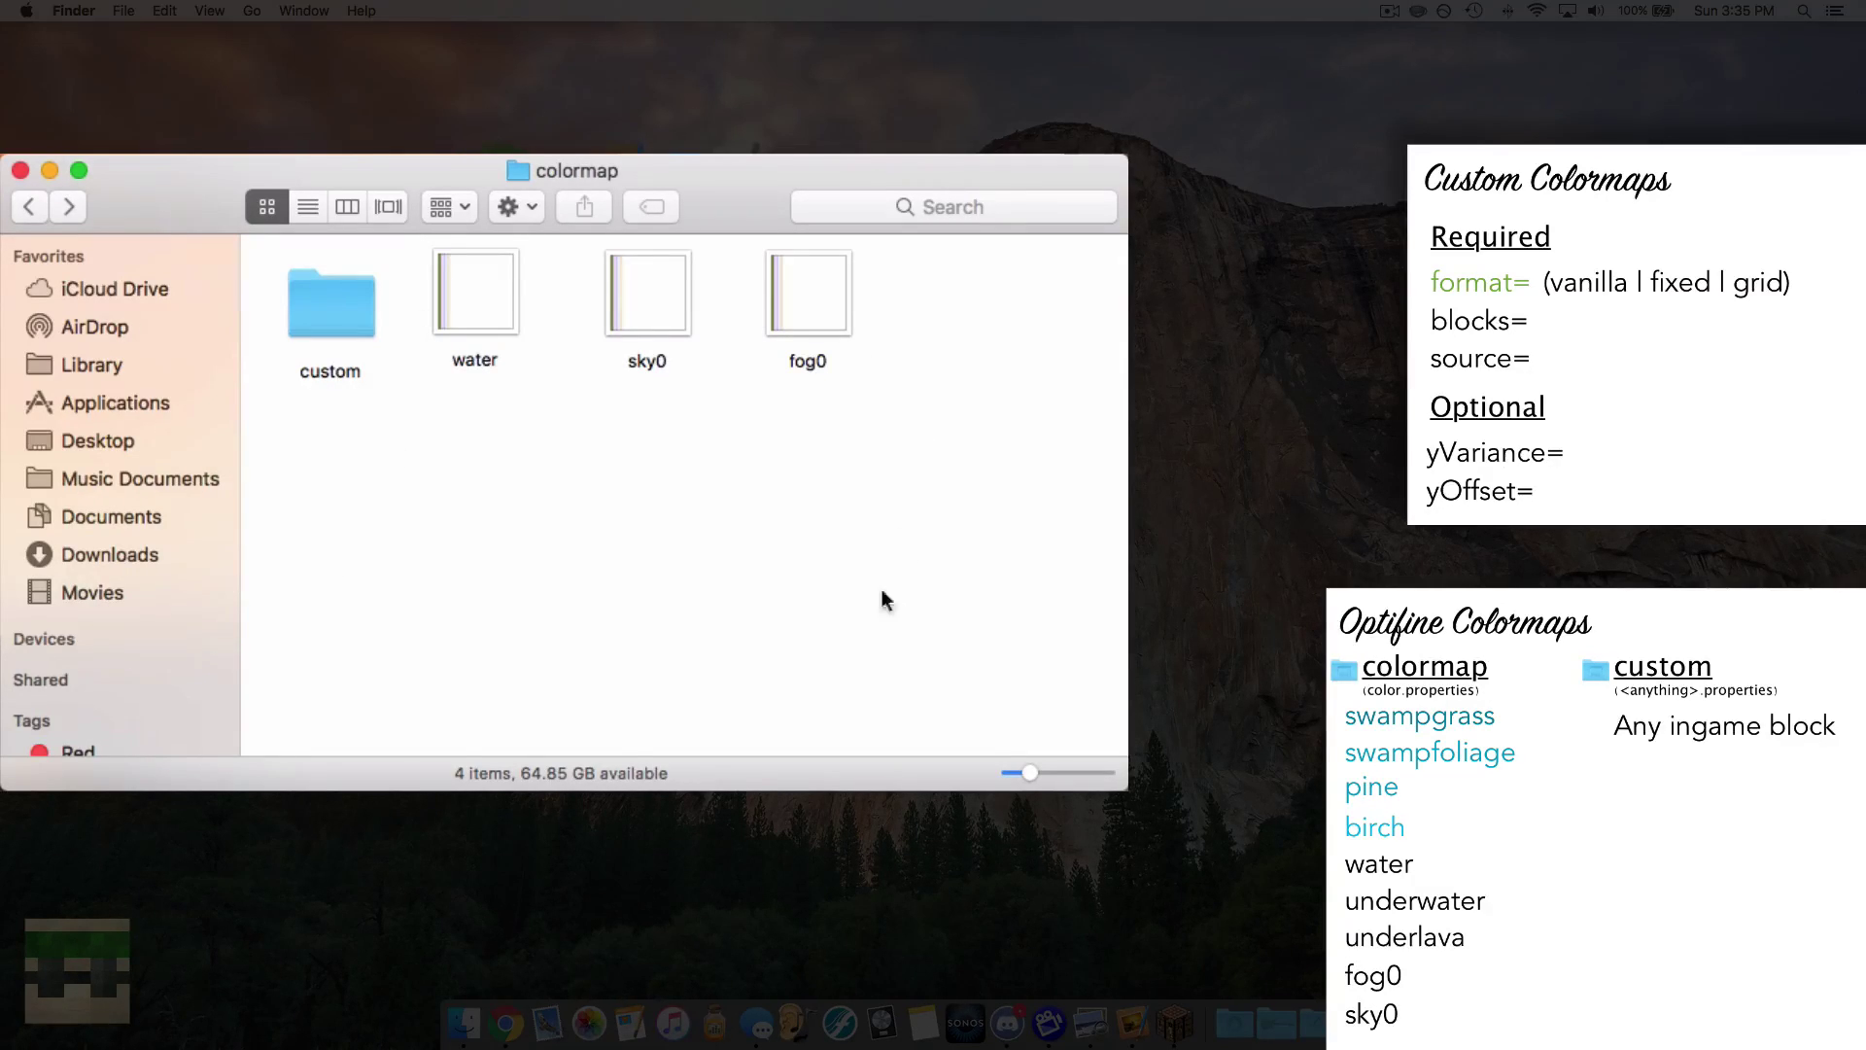
left_click(28, 208)
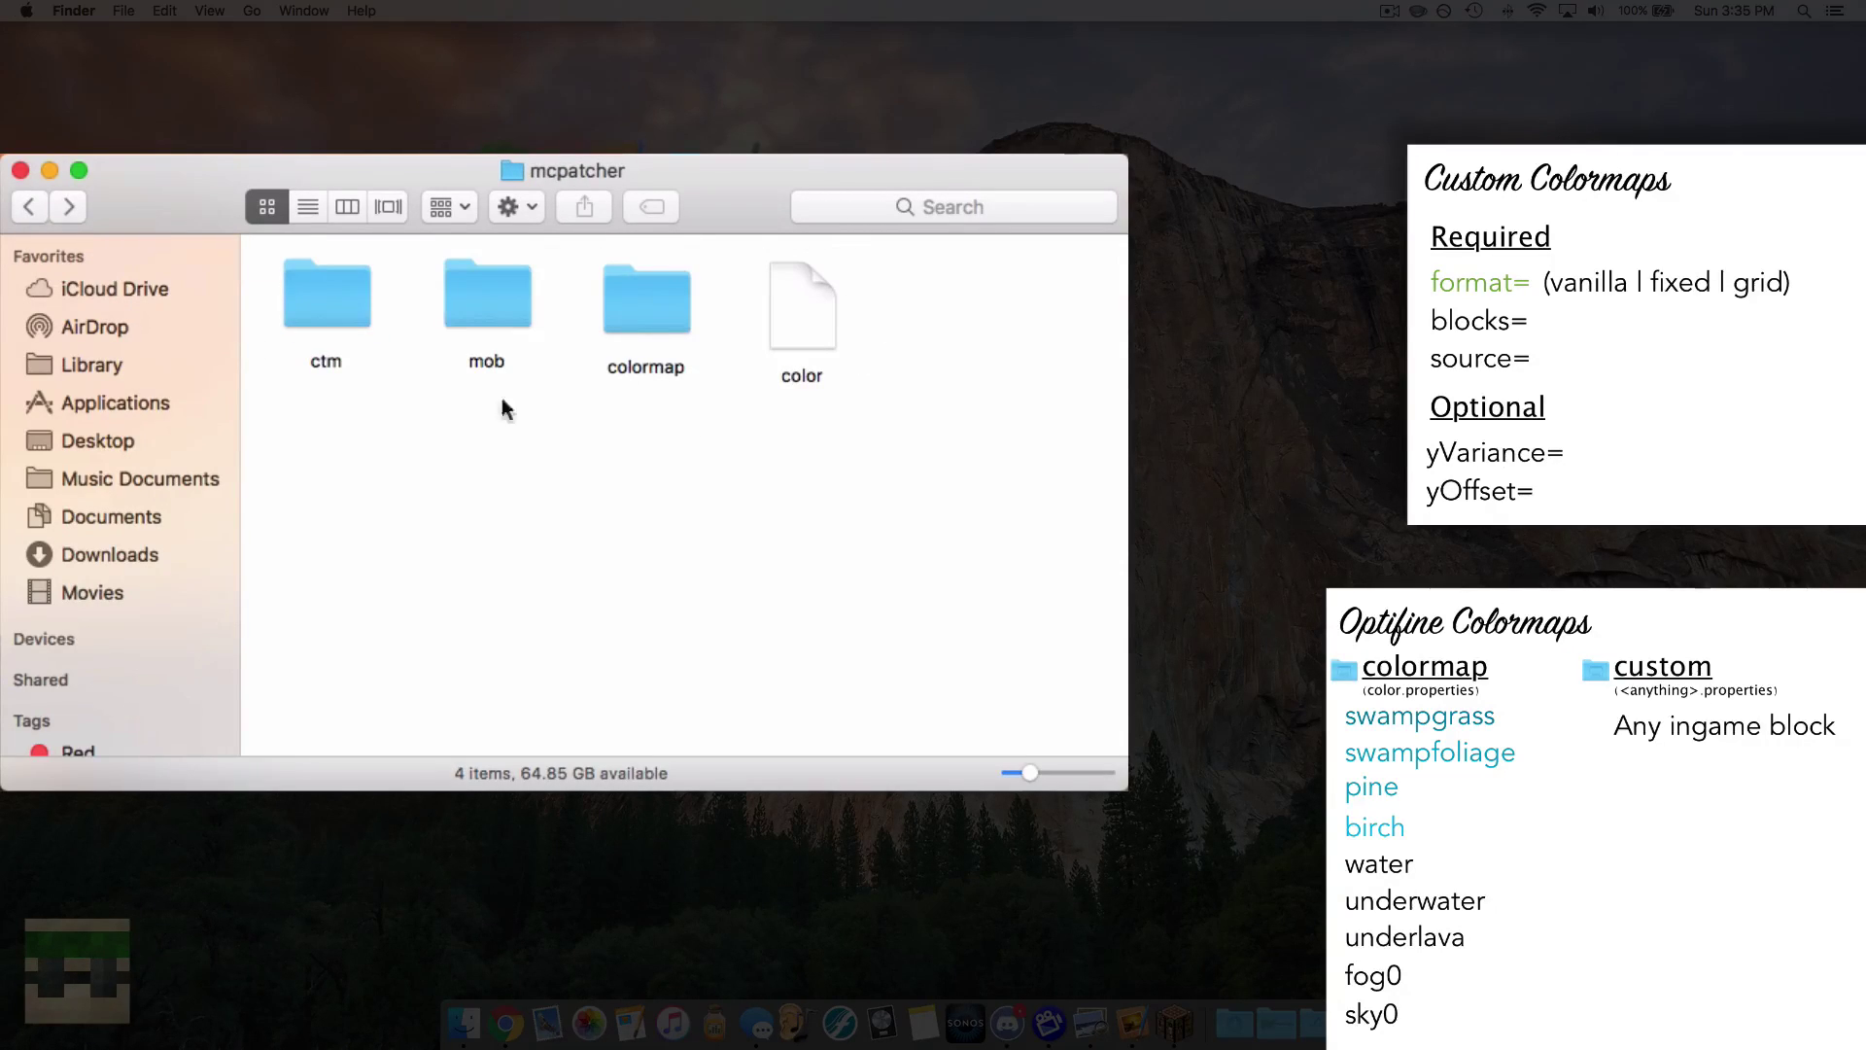
left_click(810, 375)
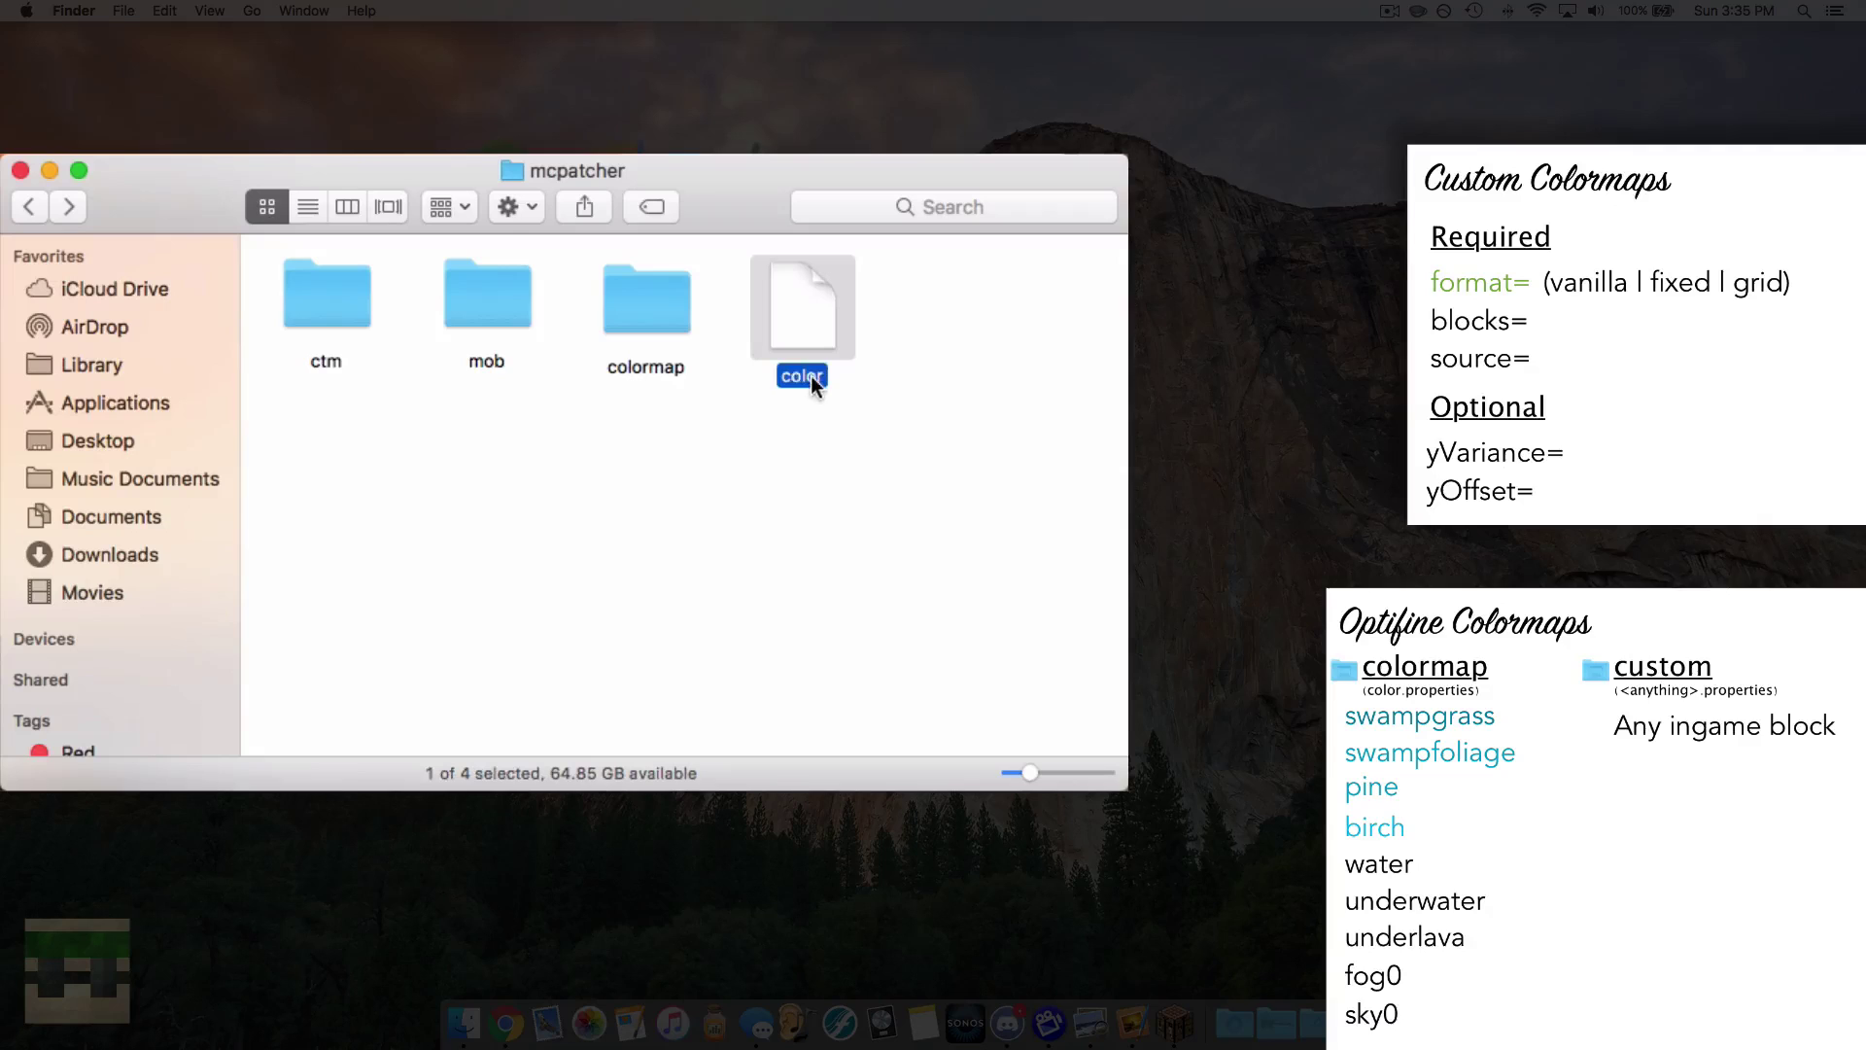
left_click(854, 383)
left_click(635, 319)
double_click(636, 319)
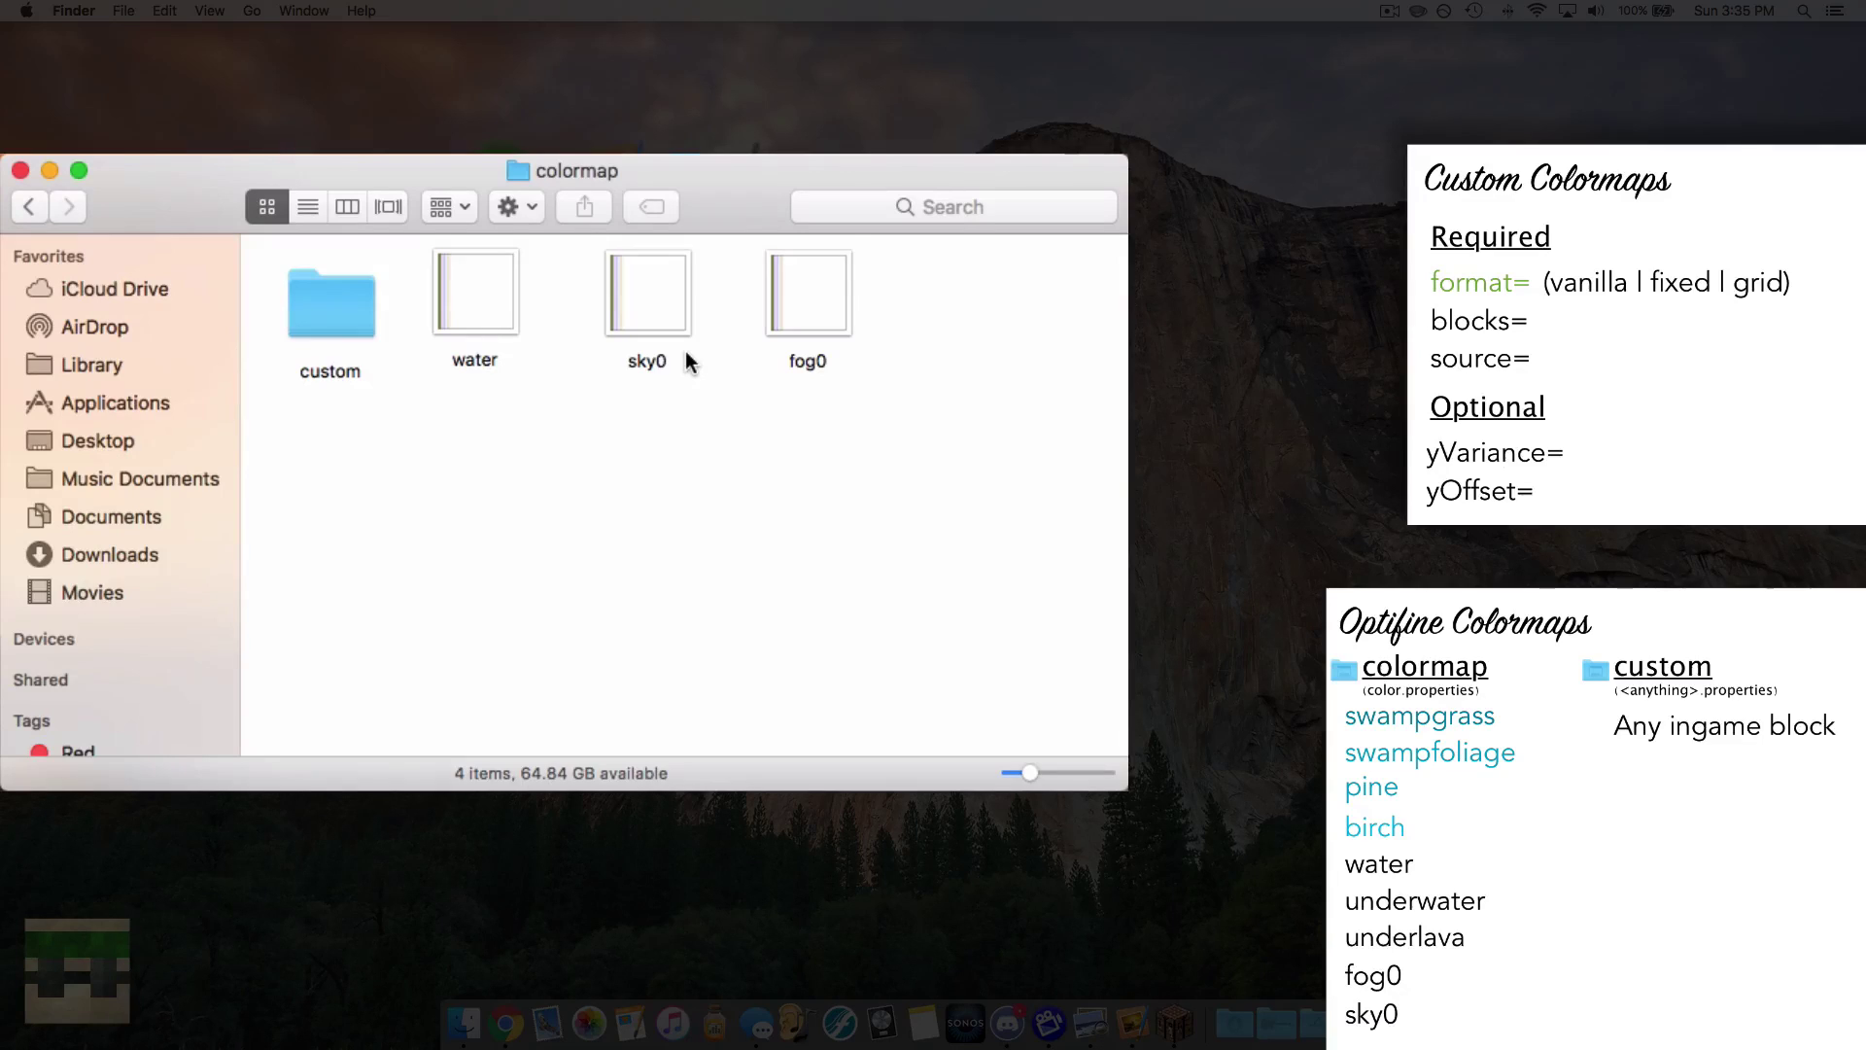
double_click(324, 317)
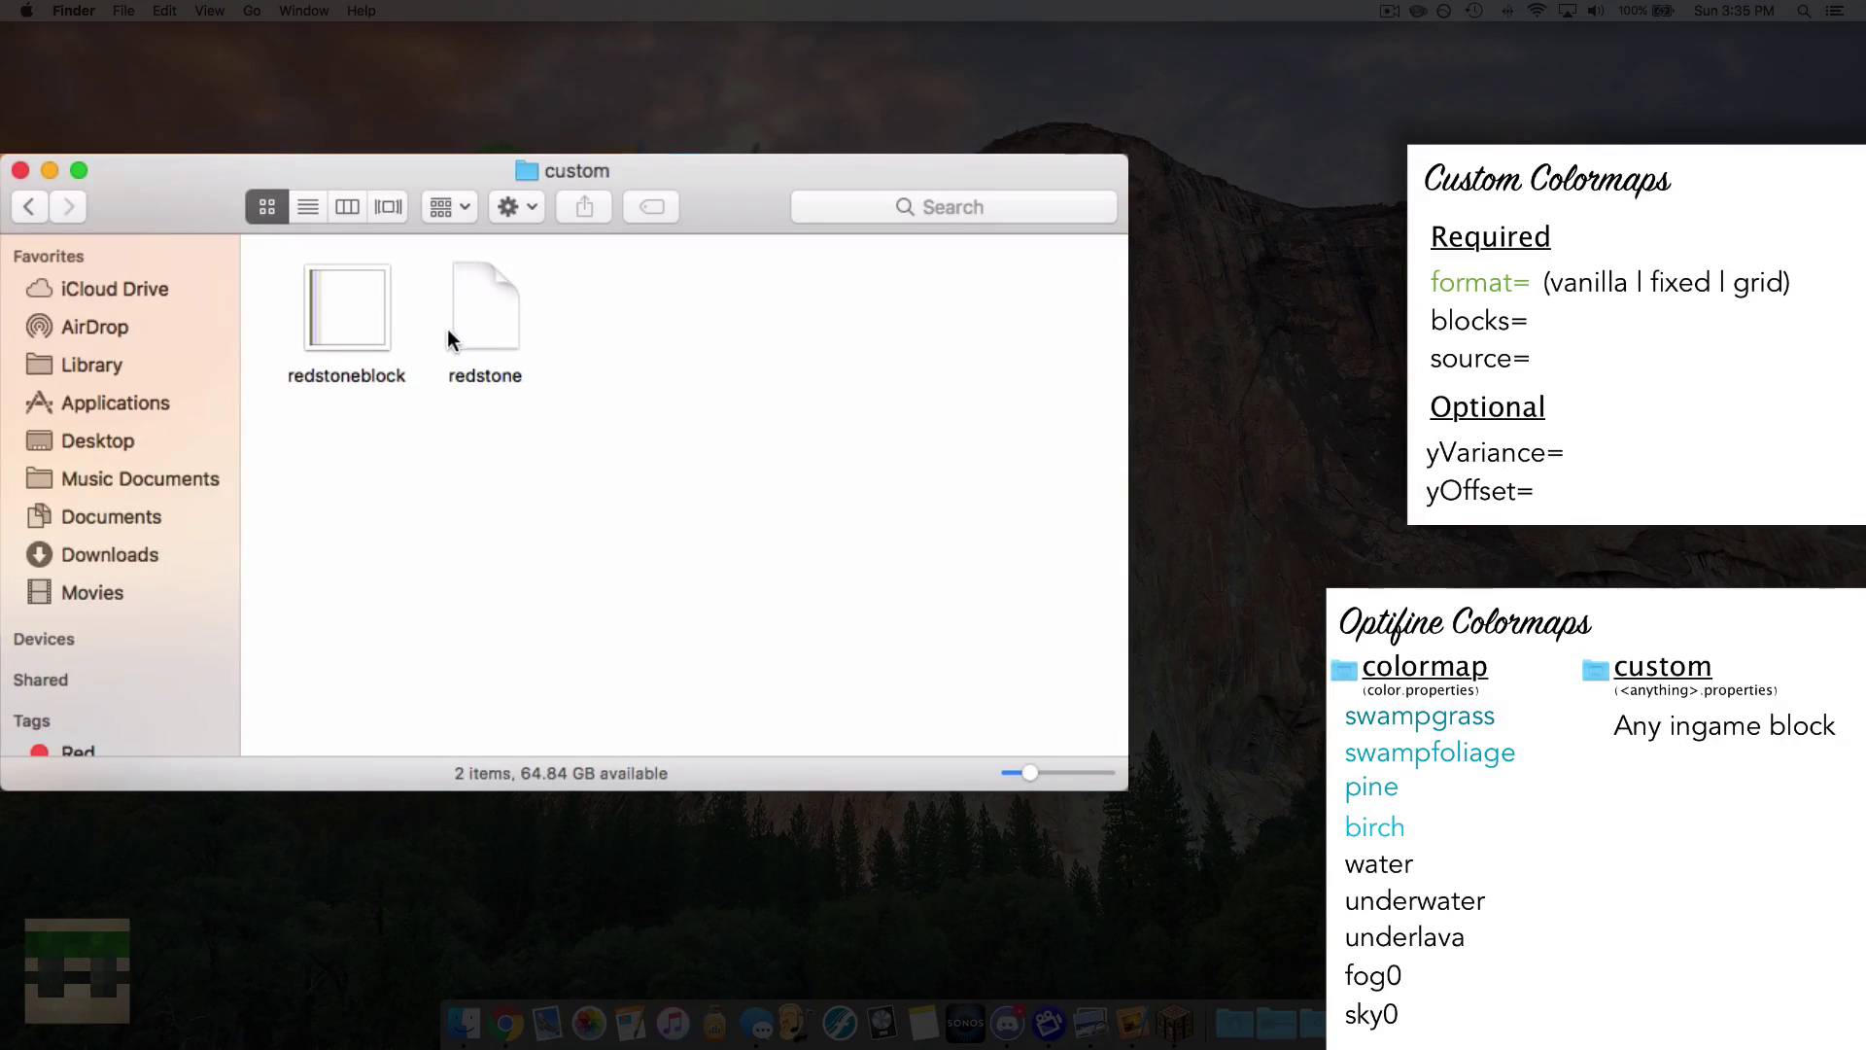
left_click(498, 325)
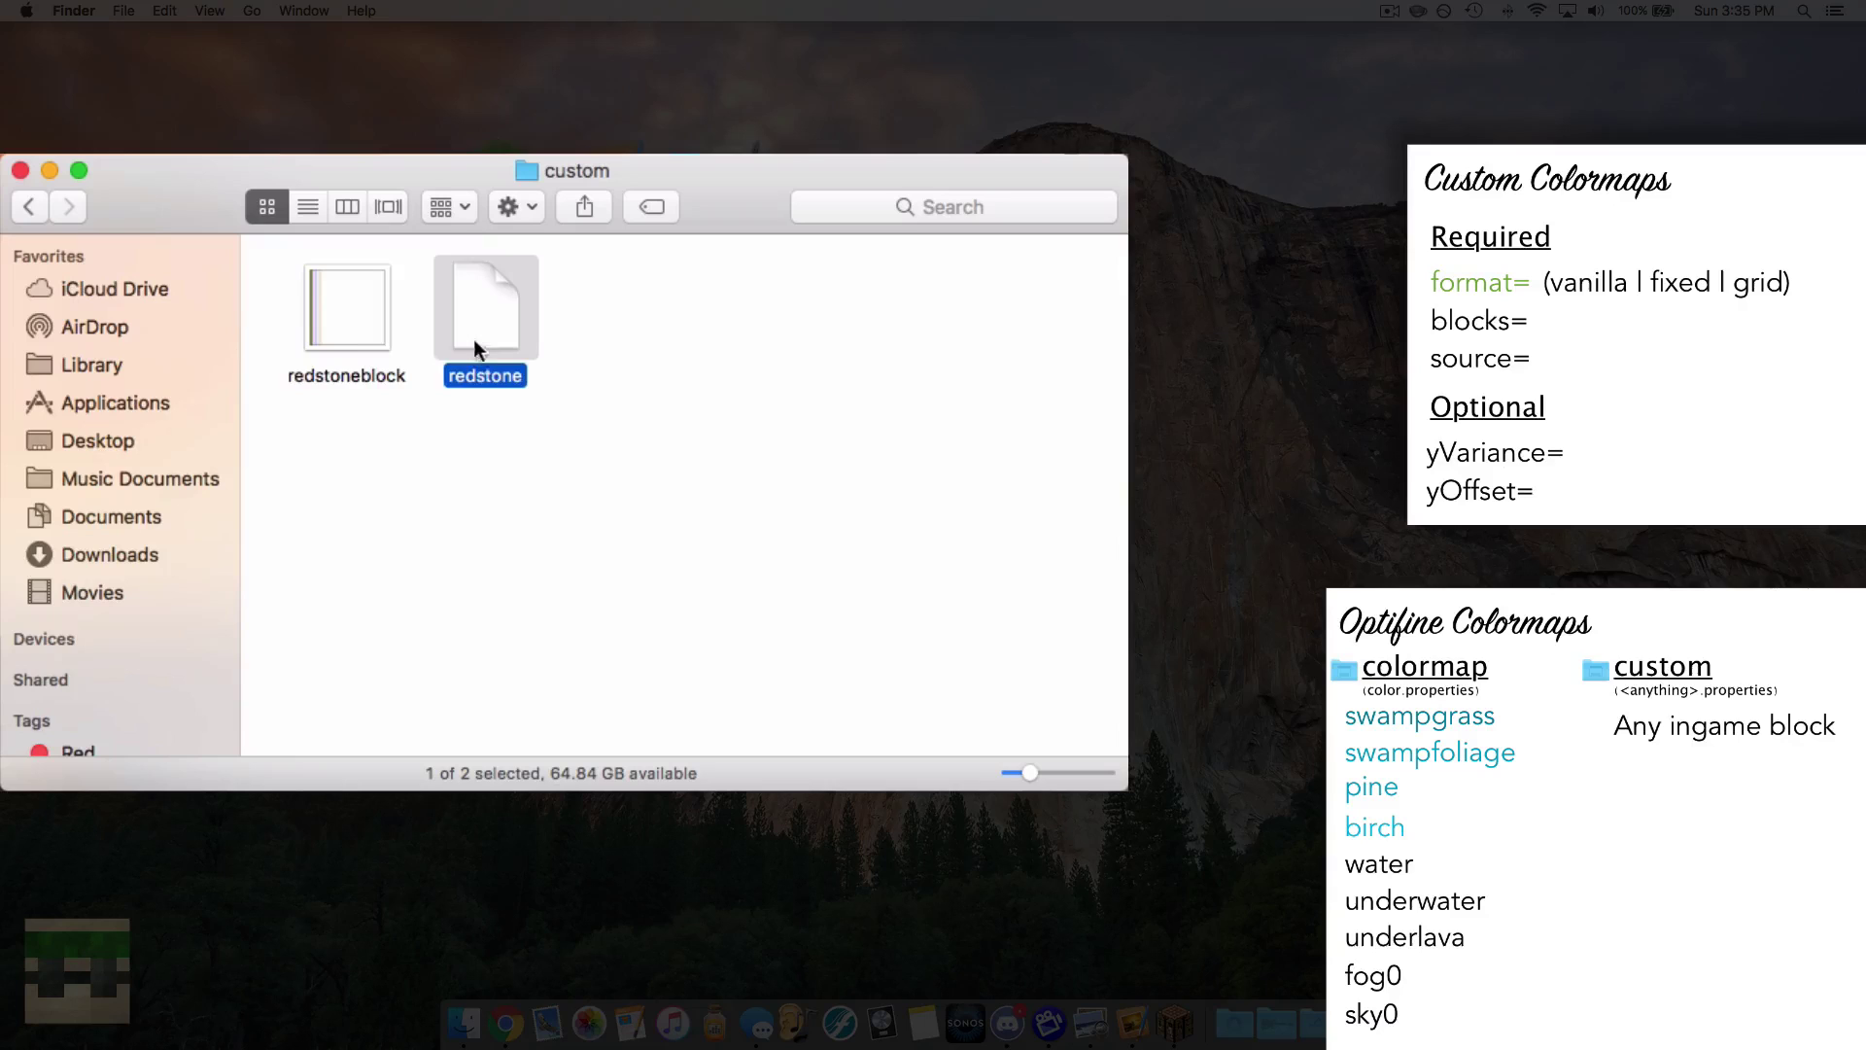
left_click(370, 334)
left_click(406, 317)
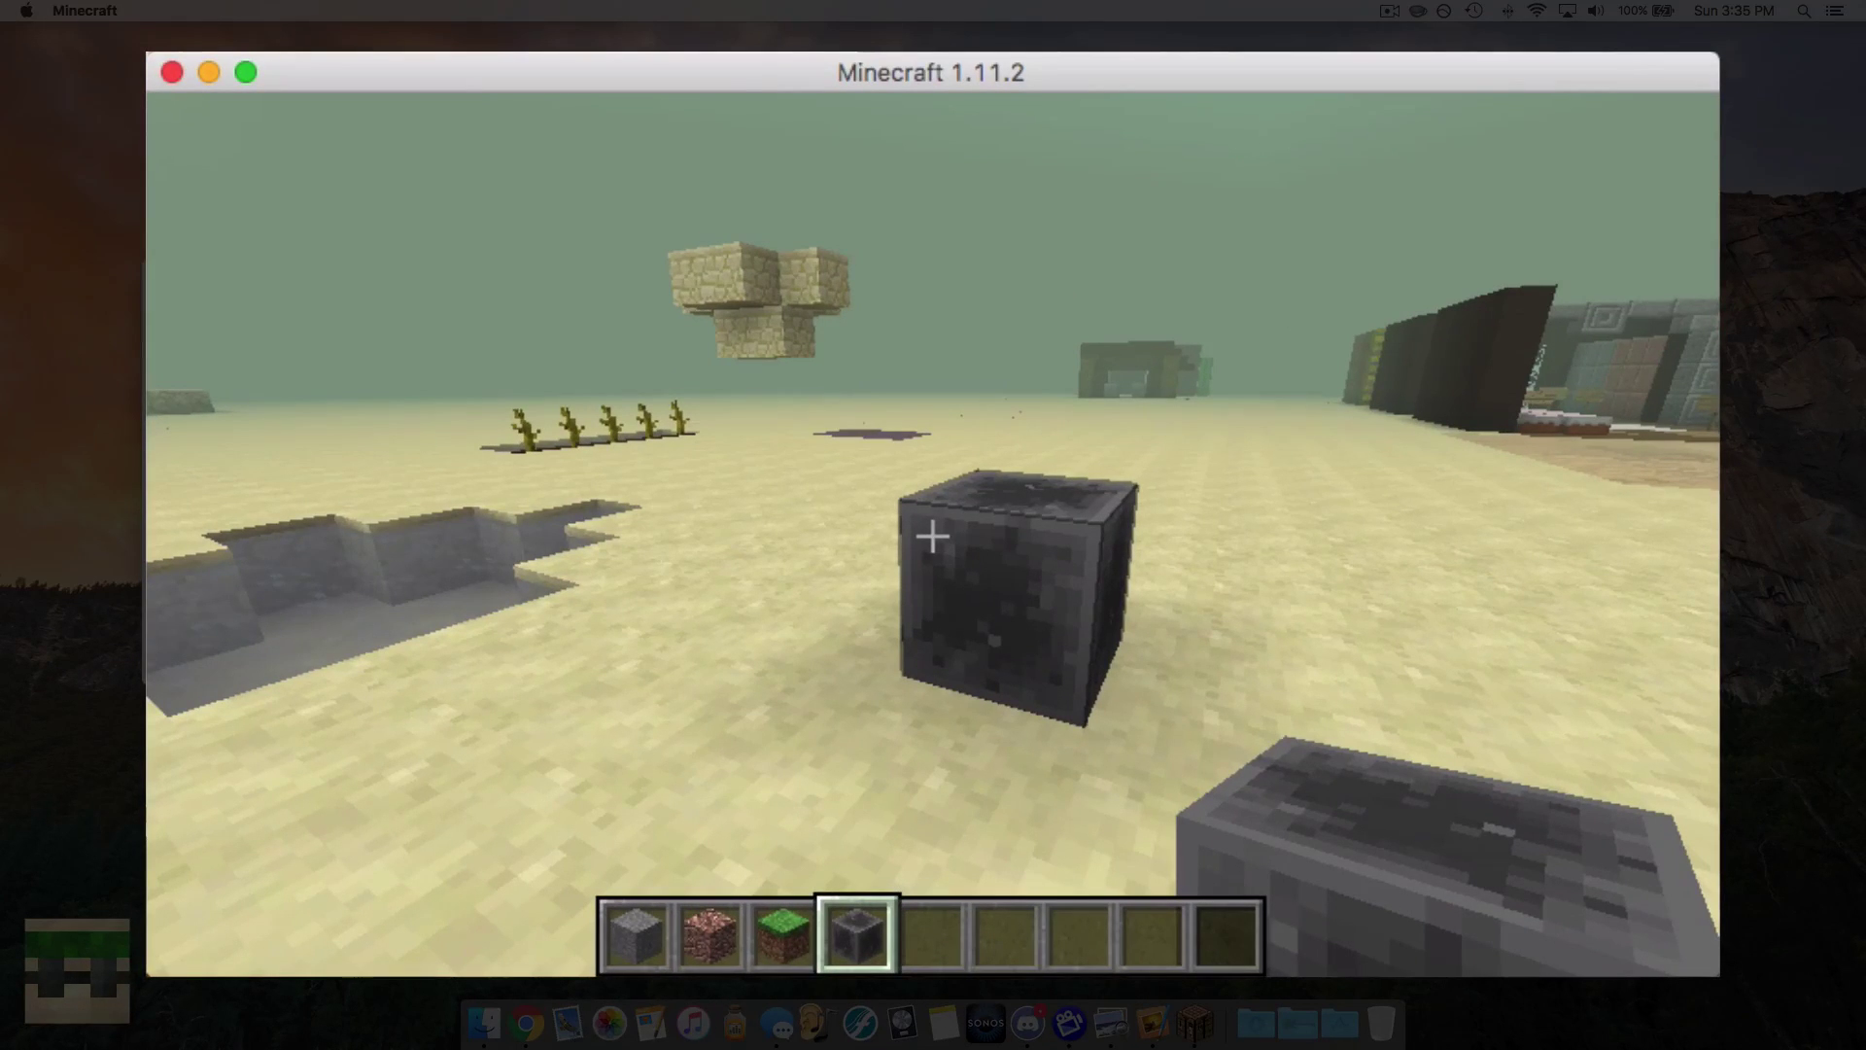
- Reload resource packs with F3+T, then break, place and walk among blocks to test
key("F3+t")
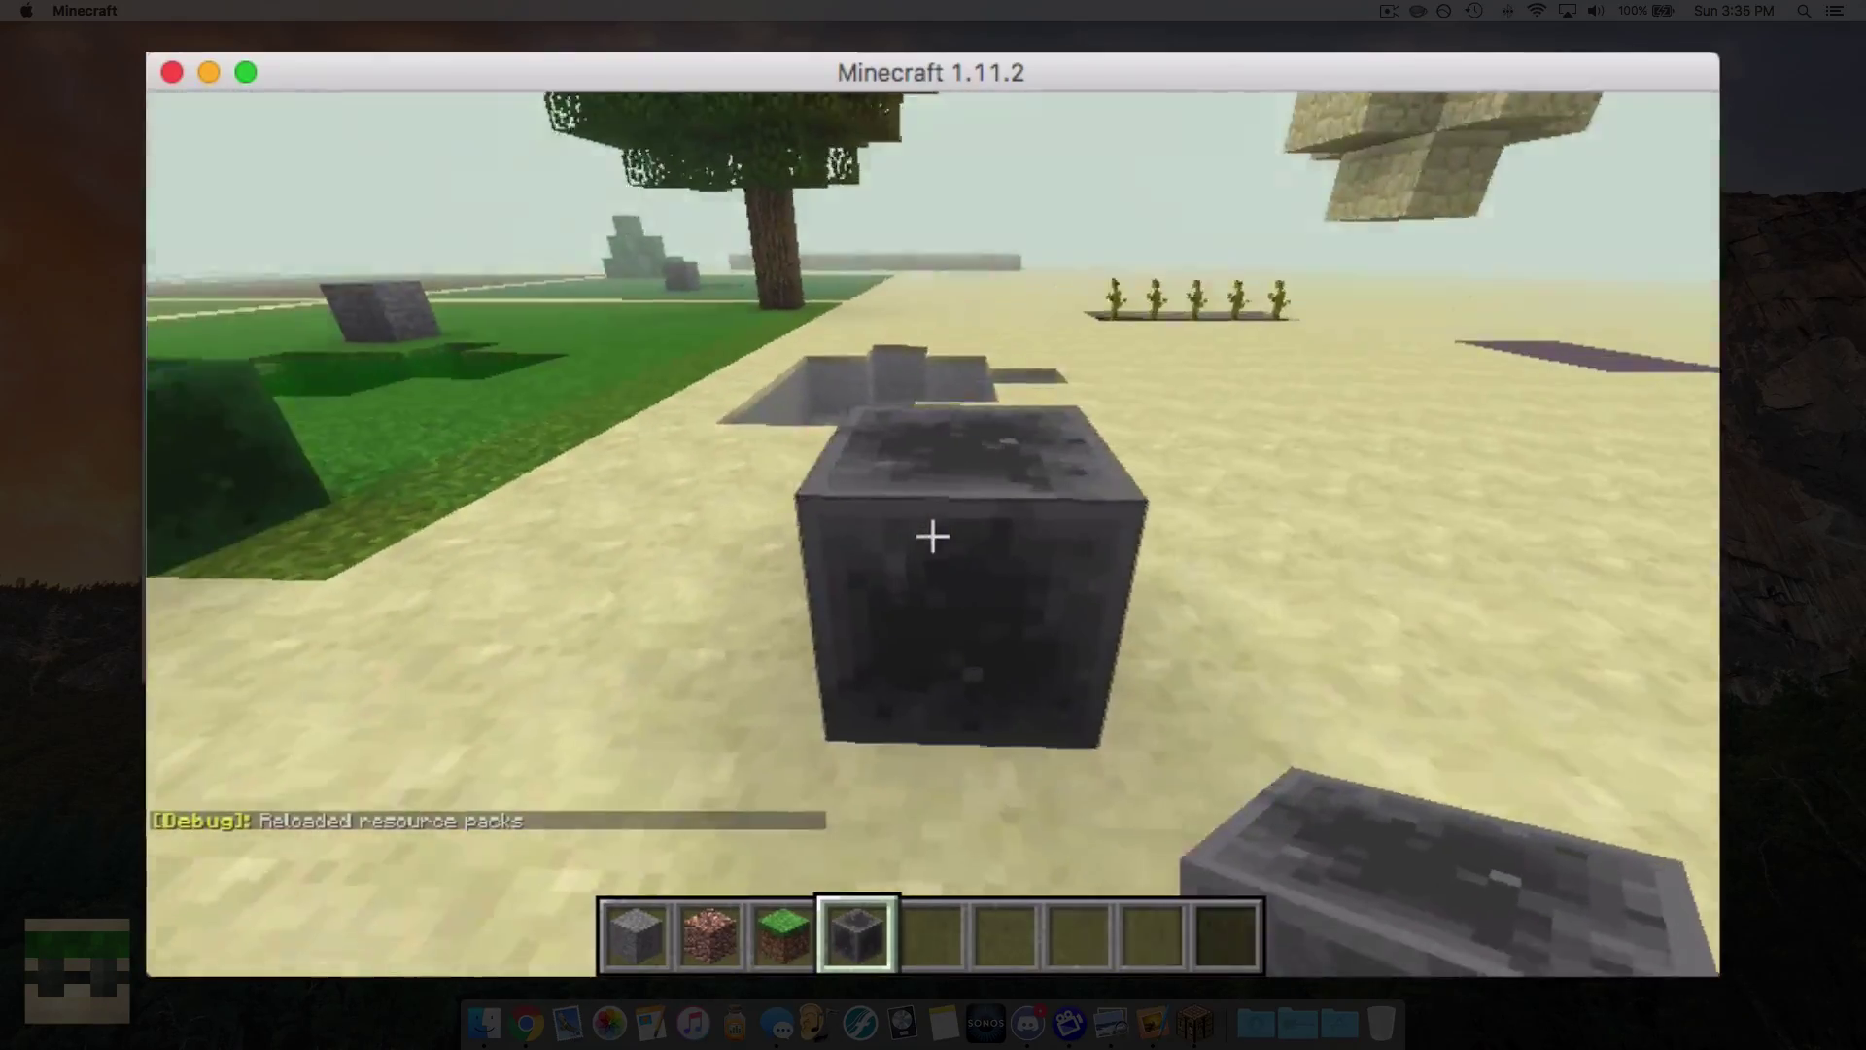
left_click(932, 535)
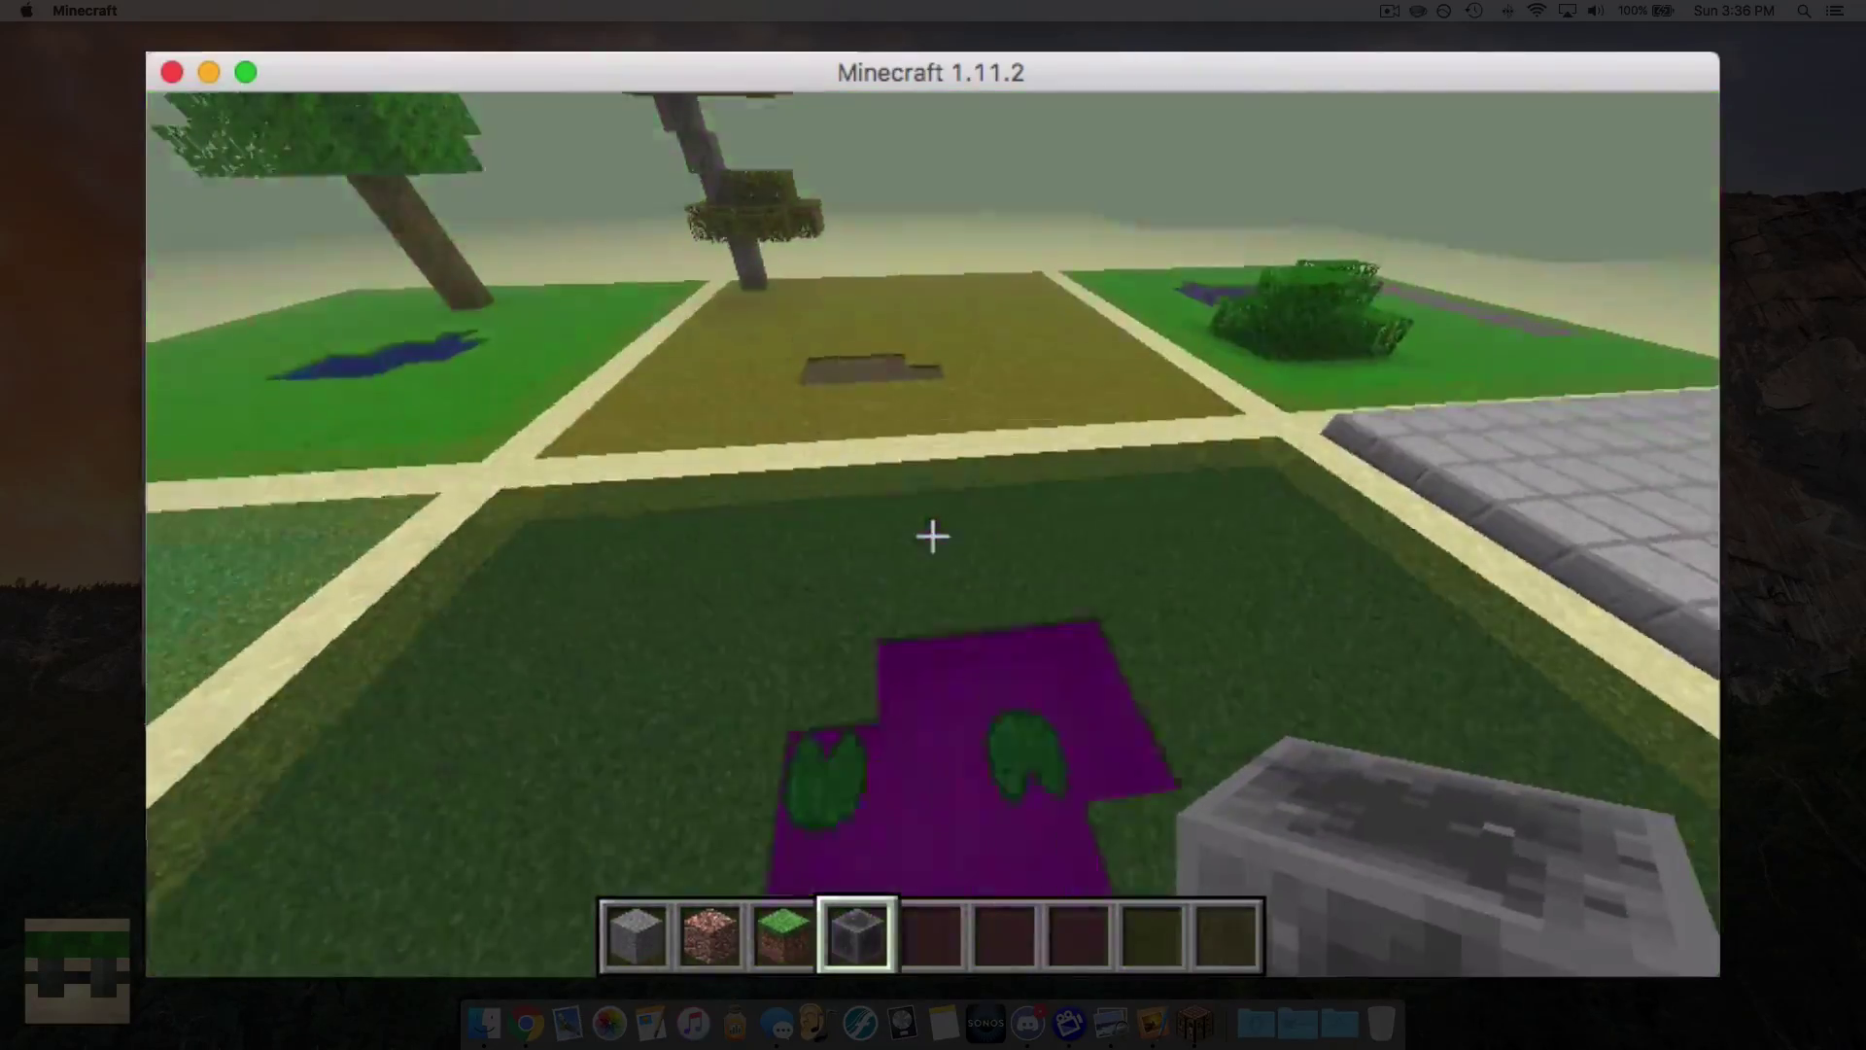
right_click(932, 535)
key("w")
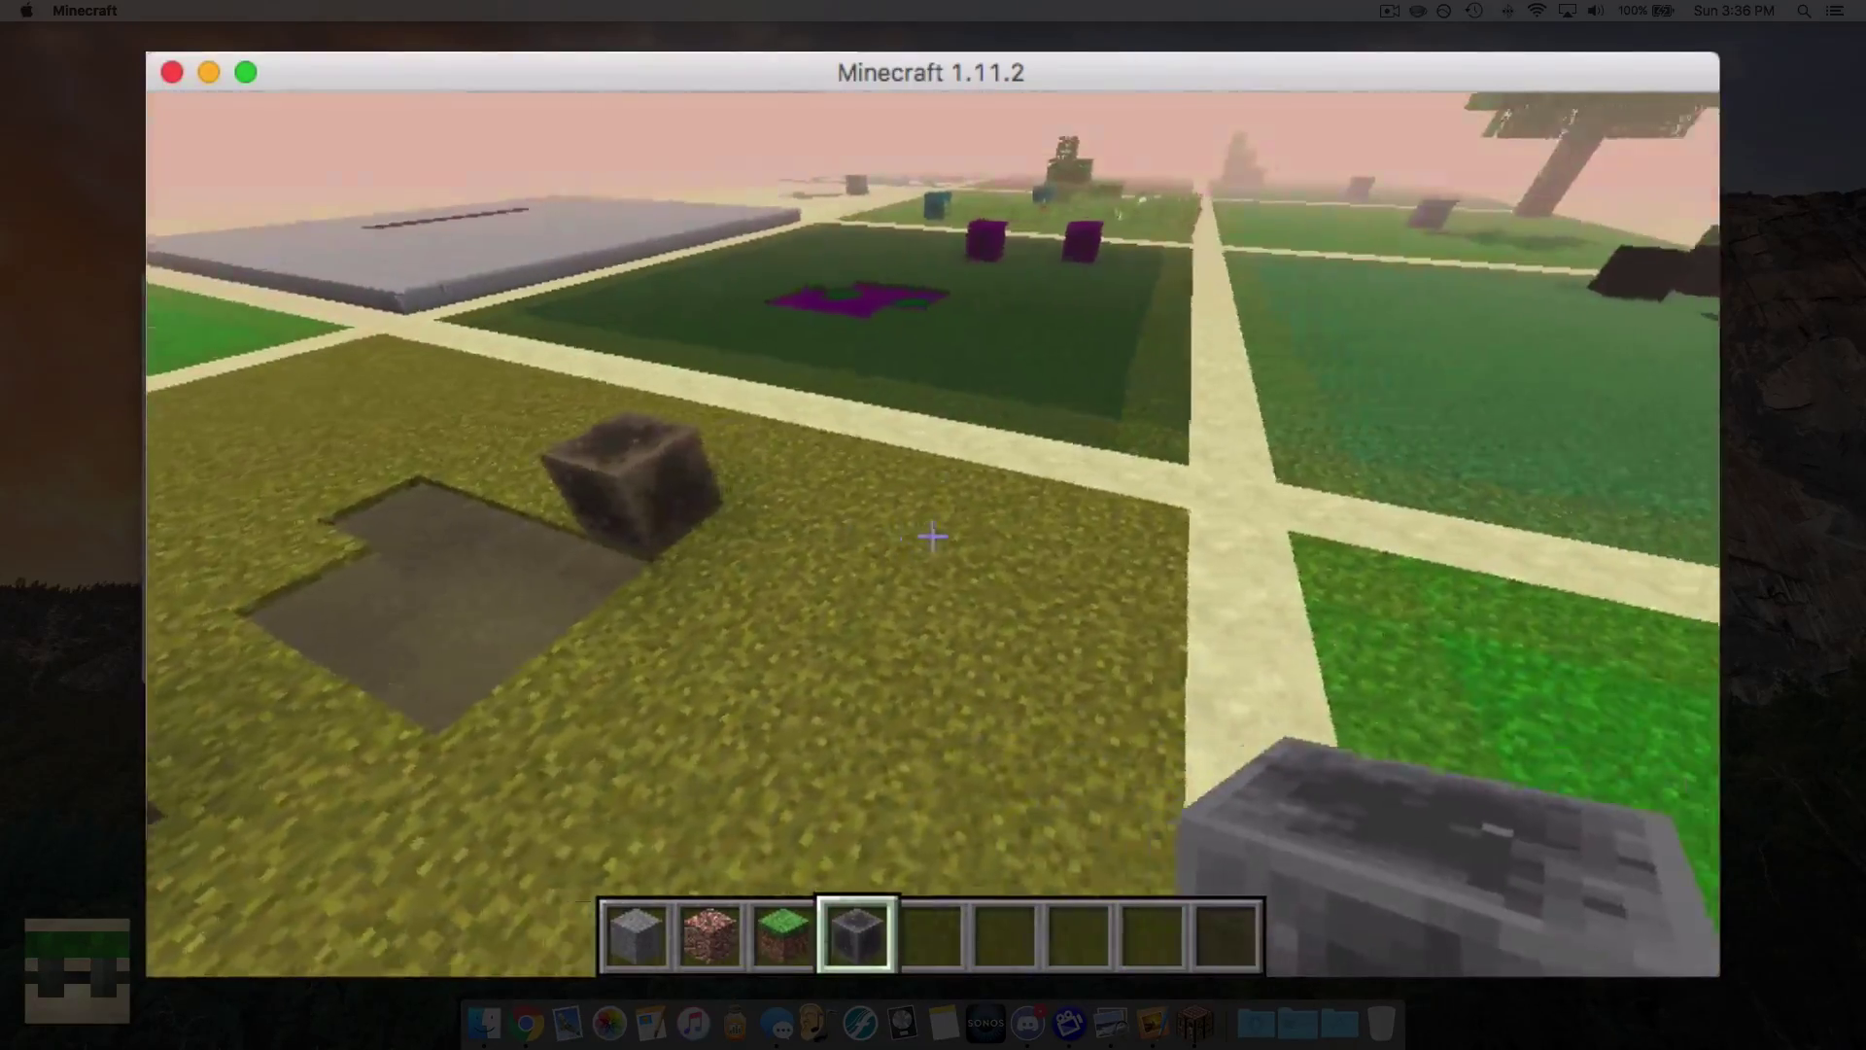
key("w")
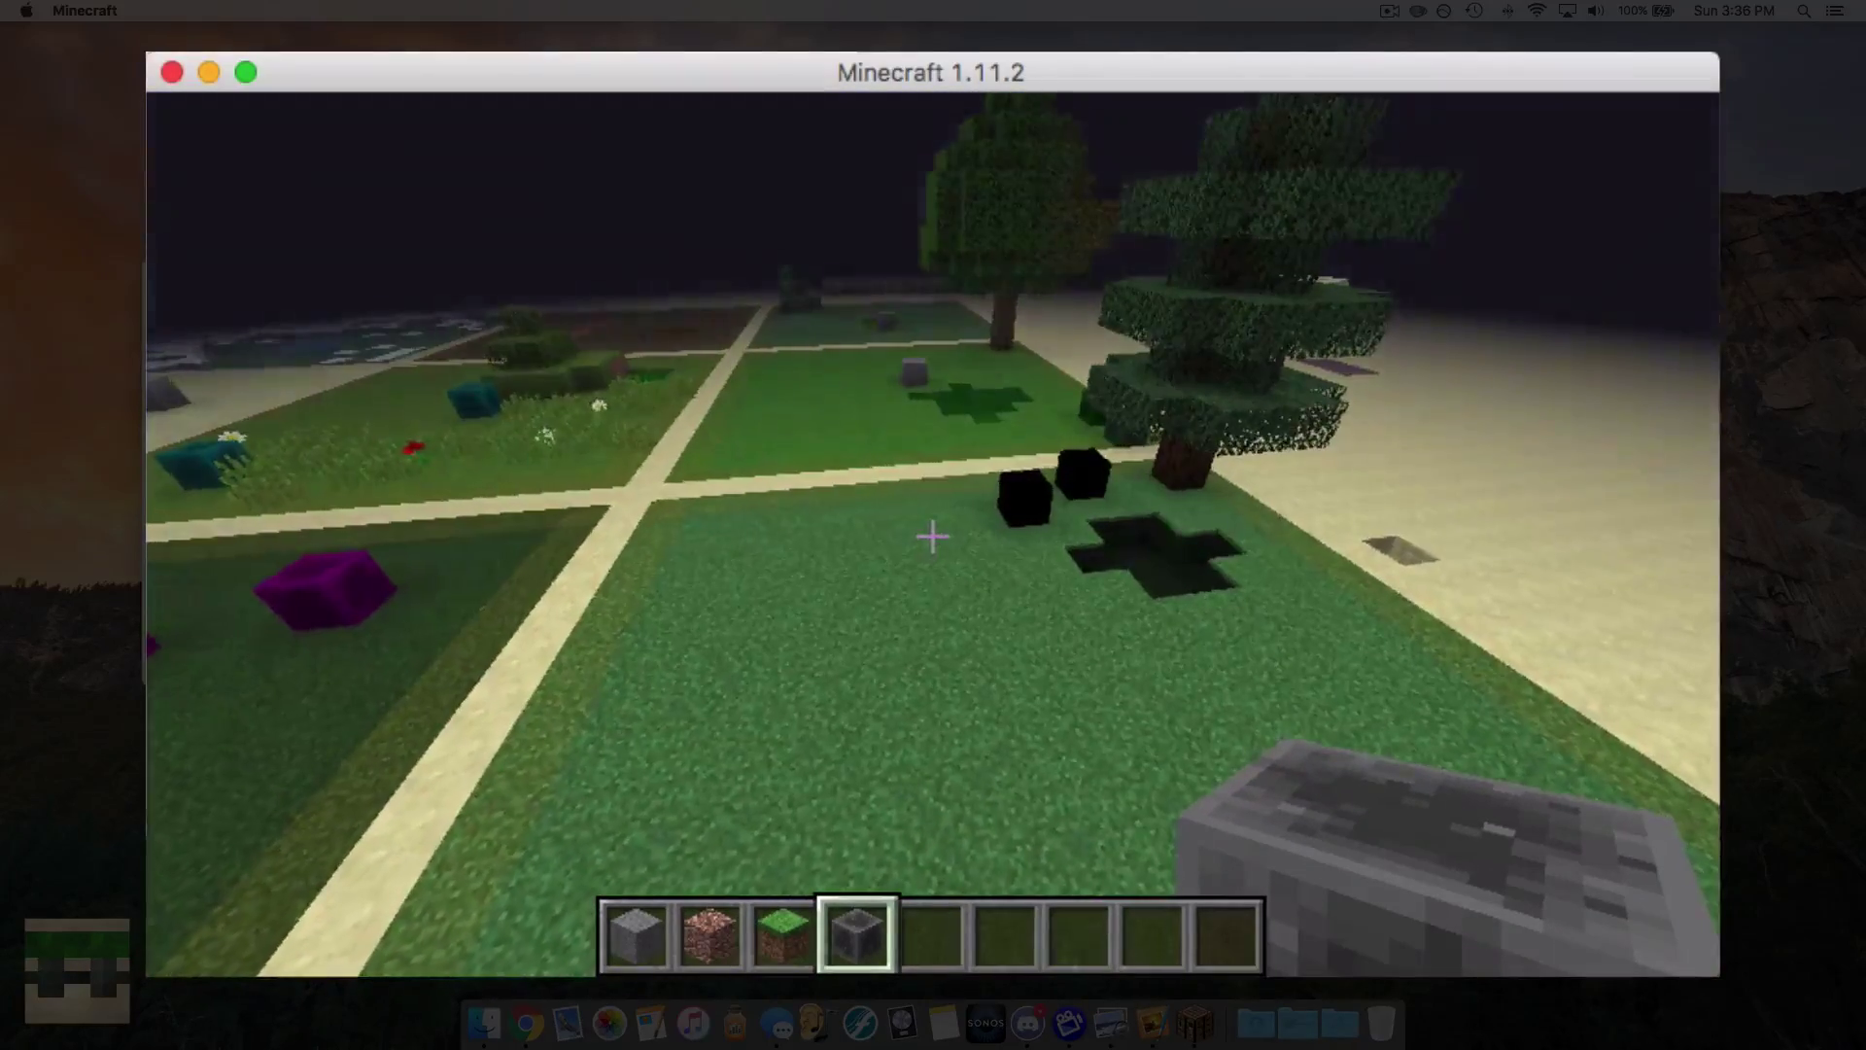
mouse_move(932, 536)
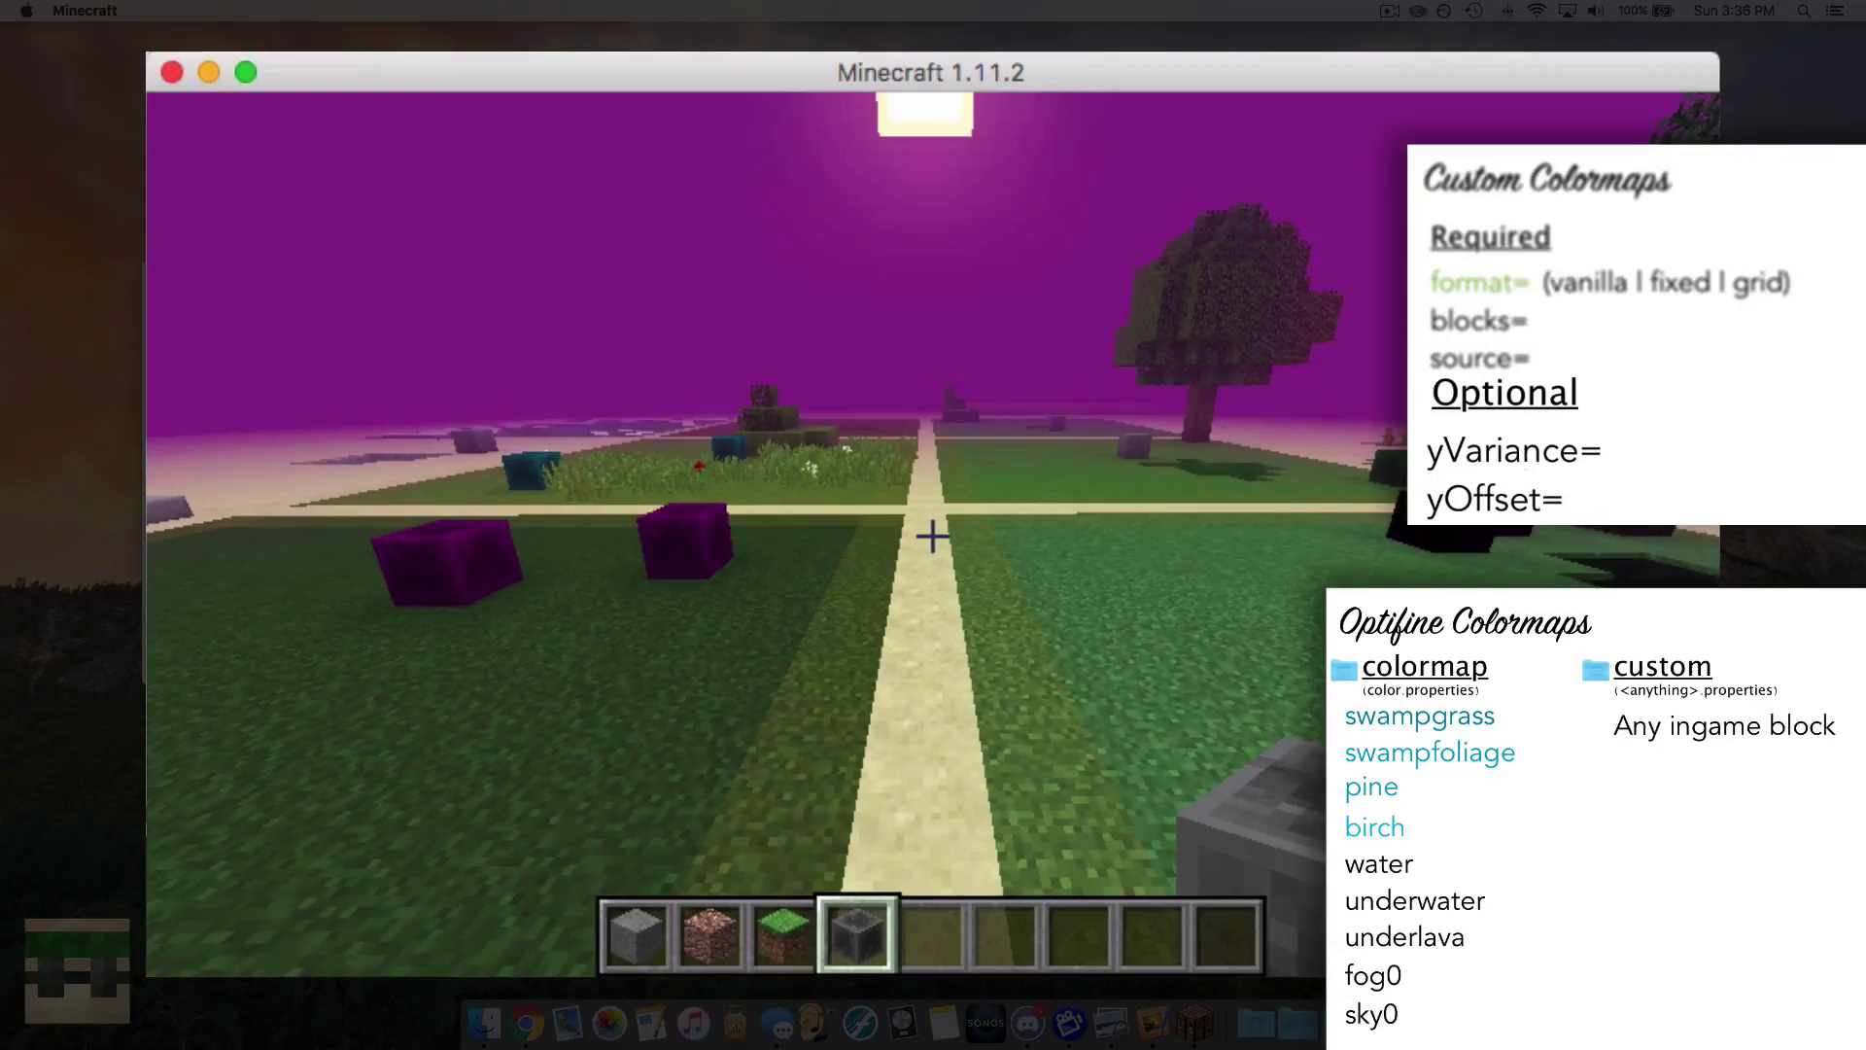
- Pause the game and return to the custom folder in Finder
key("Escape")
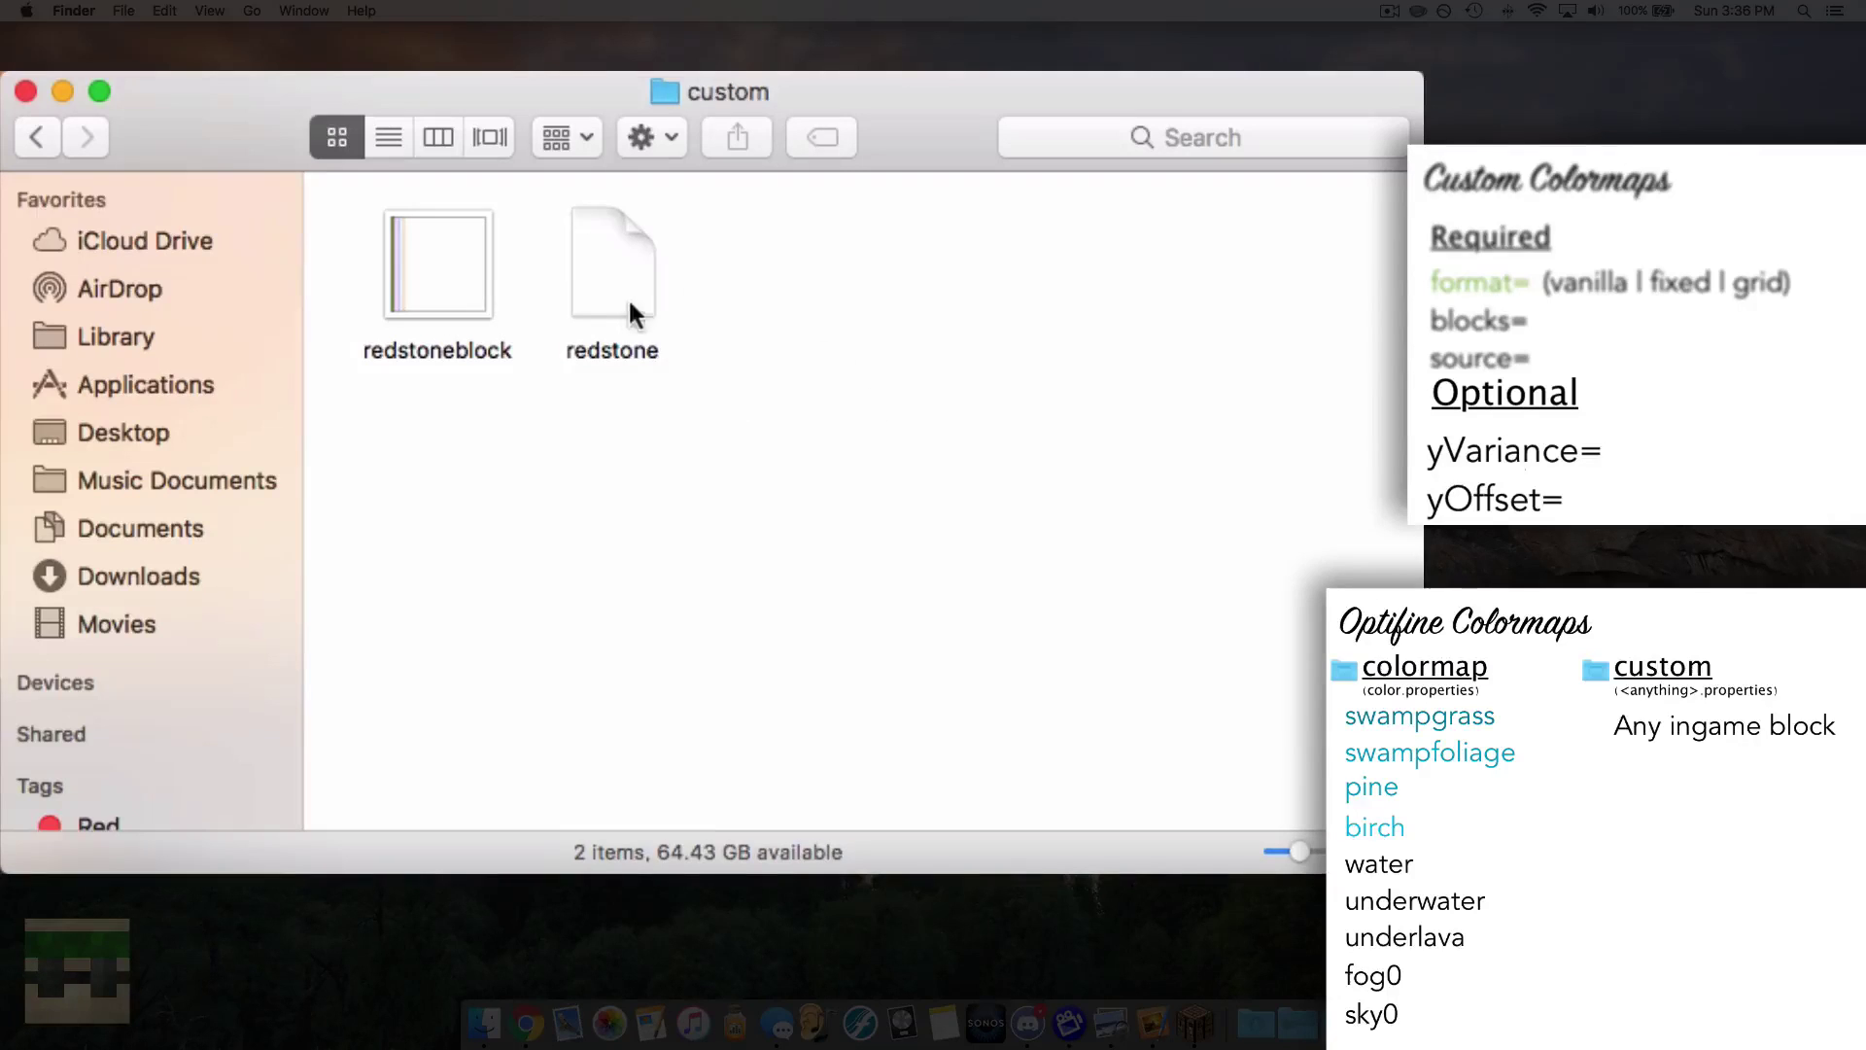
left_click(628, 303)
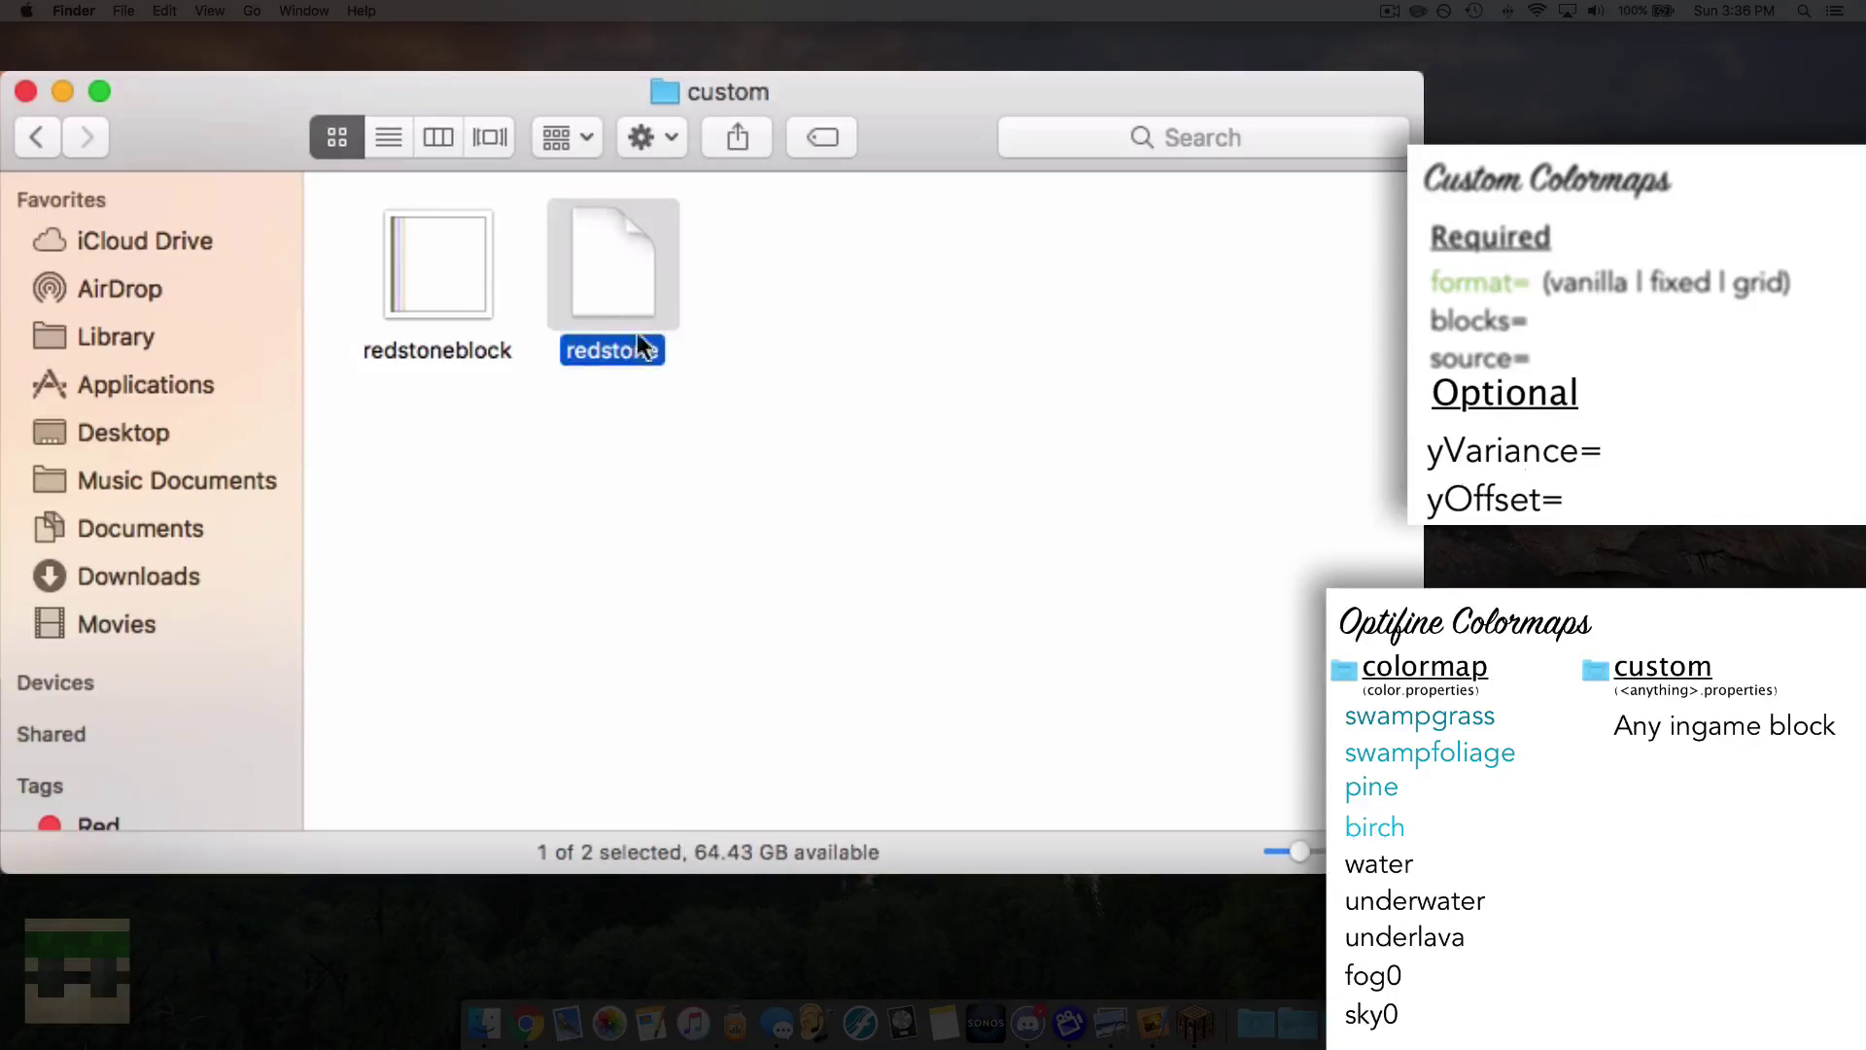
left_click(725, 290)
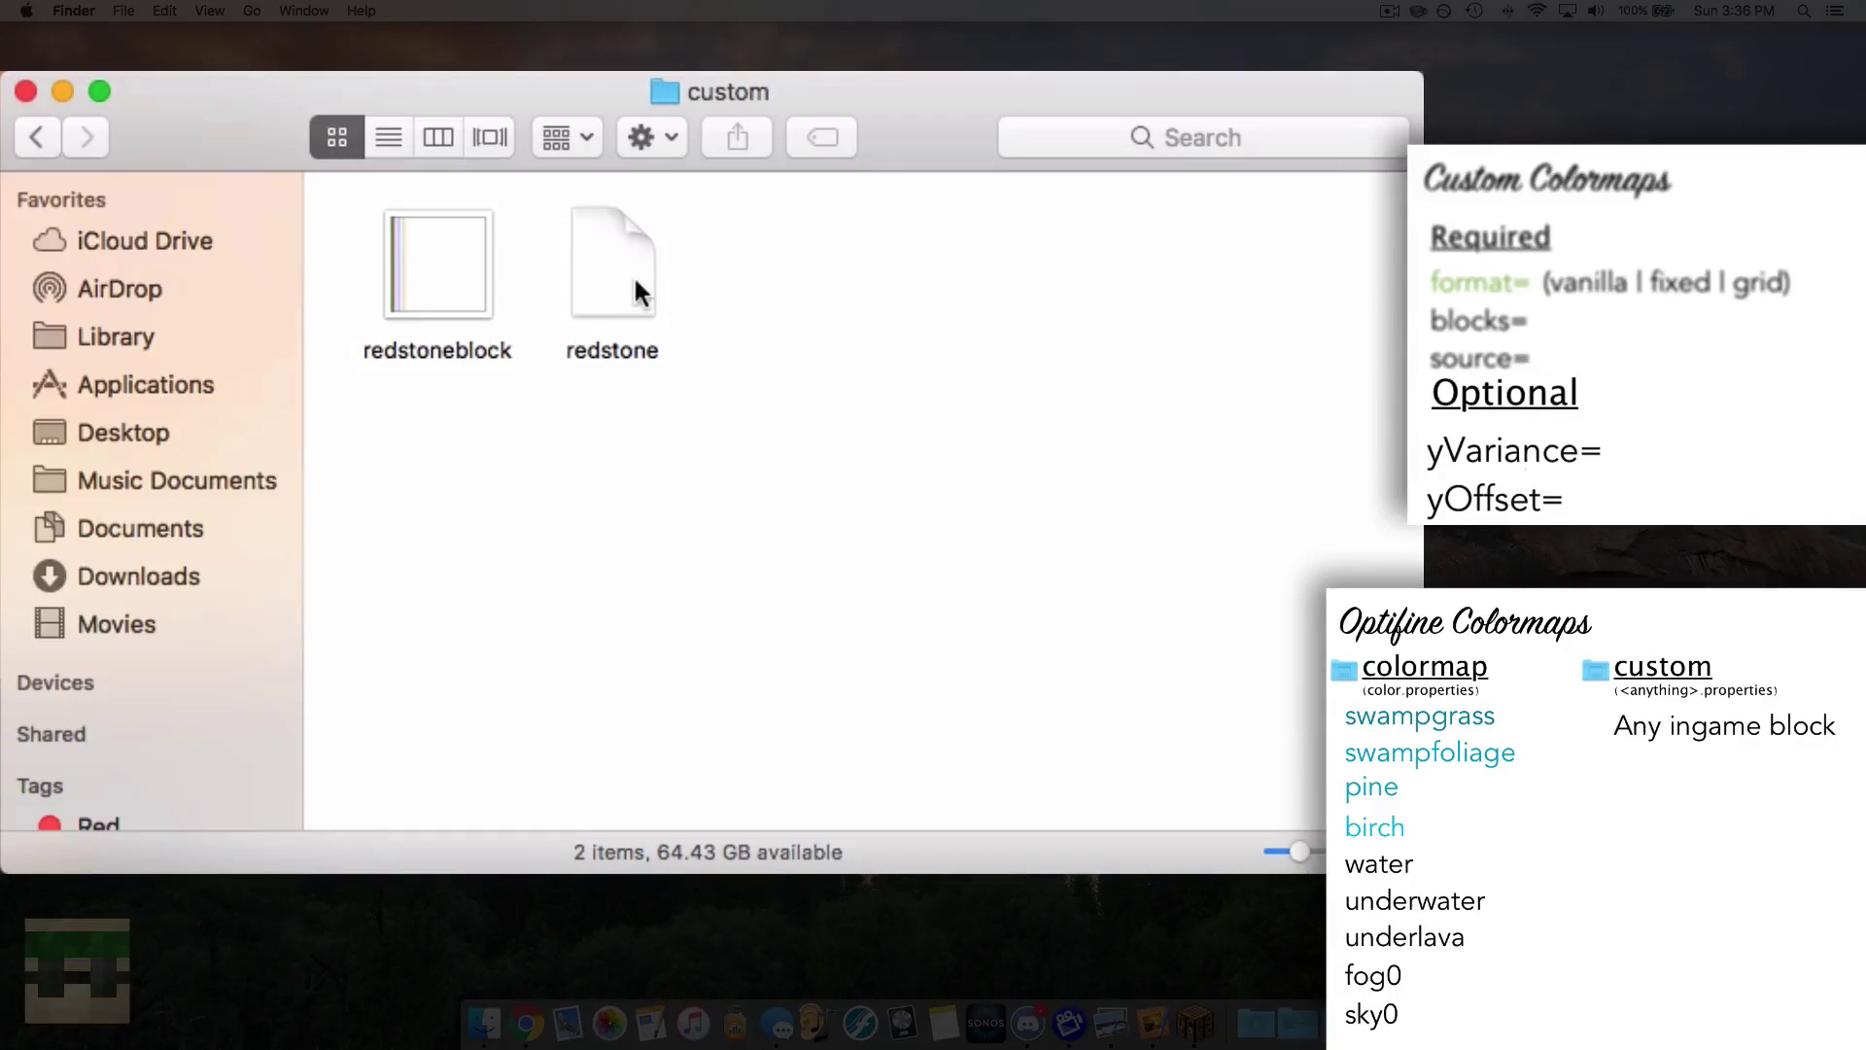